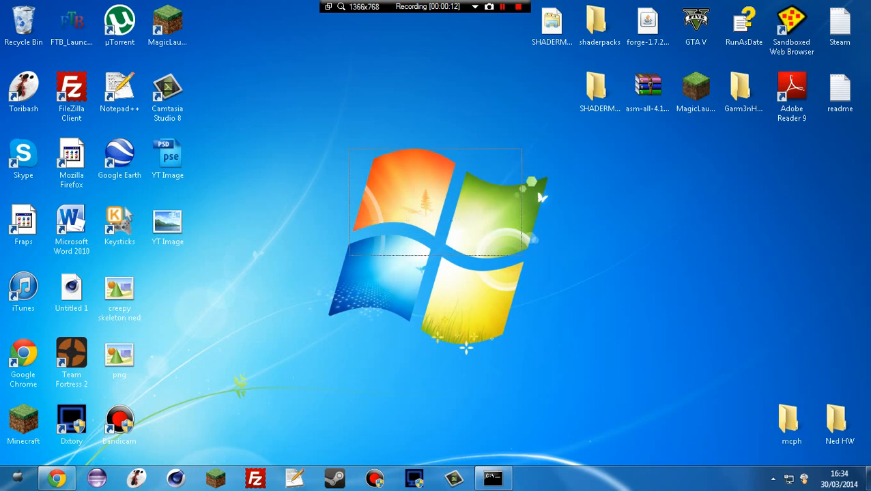
pyautogui.moveTo(333, 166)
pyautogui.mouseDown()
pyautogui.moveTo(504, 325)
pyautogui.moveTo(489, 334)
pyautogui.moveTo(634, 355)
pyautogui.moveTo(613, 386)
pyautogui.moveTo(144, 332)
pyautogui.moveTo(397, 295)
pyautogui.moveTo(534, 344)
pyautogui.moveTo(550, 356)
pyautogui.moveTo(540, 372)
pyautogui.moveTo(538, 181)
pyautogui.moveTo(543, 287)
pyautogui.mouseUp()
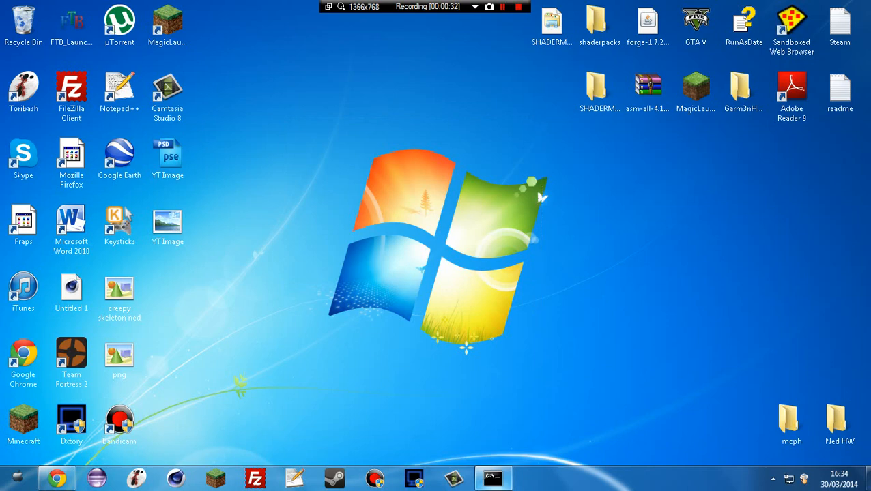
# - Switch to Chrome, open Bukkit's alternate versions, and download the CraftBukkit Development Build 1.7.5-R0.1, keeping the flagged jar file
pyautogui.click(56, 476)
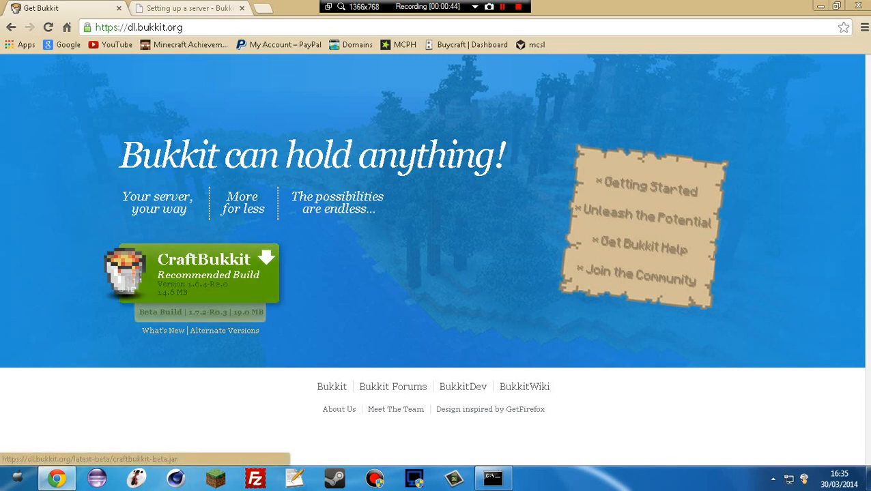
pyautogui.click(224, 331)
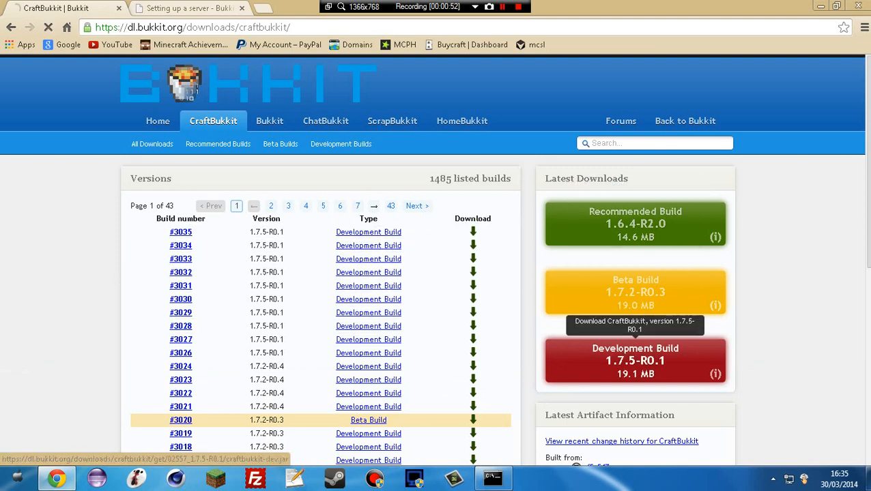
pyautogui.click(635, 358)
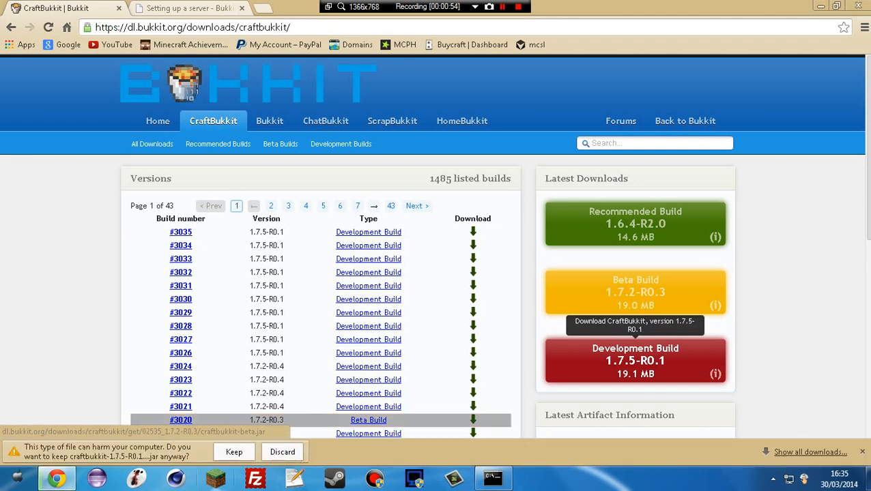
pyautogui.click(232, 451)
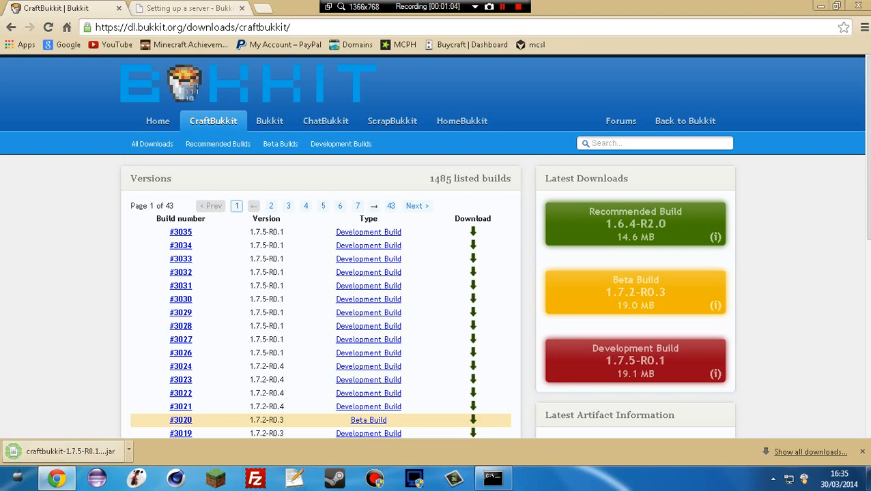
# - Shrink the browser window to uncover the desktop and create a new folder there
pyautogui.moveTo(750, 7); pyautogui.dragTo(775, 52)
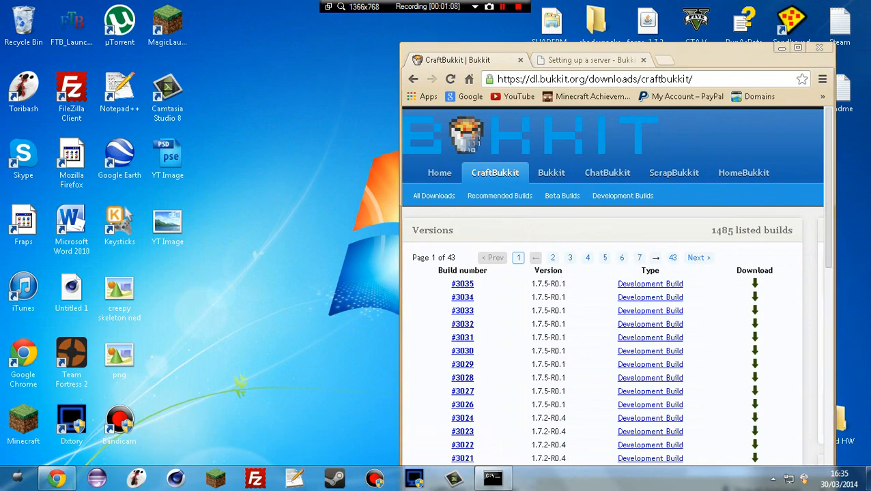
pyautogui.rightClick(291, 177)
pyautogui.moveTo(355, 299)
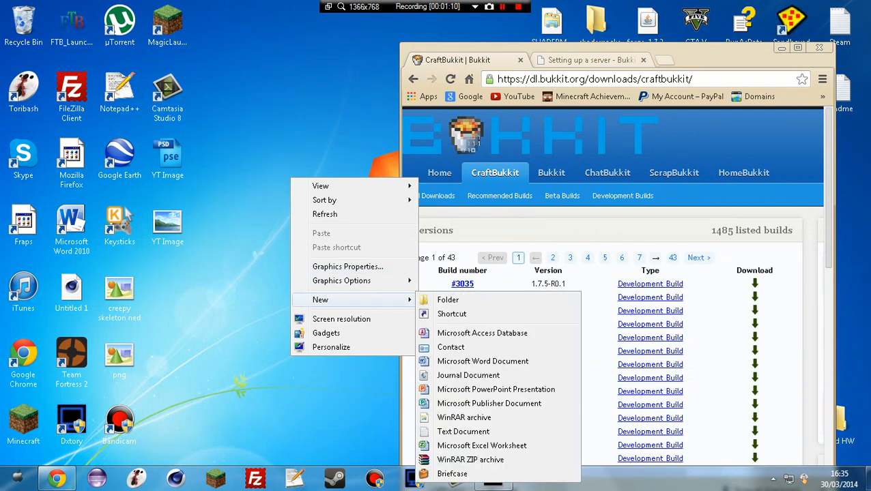
pyautogui.click(450, 299)
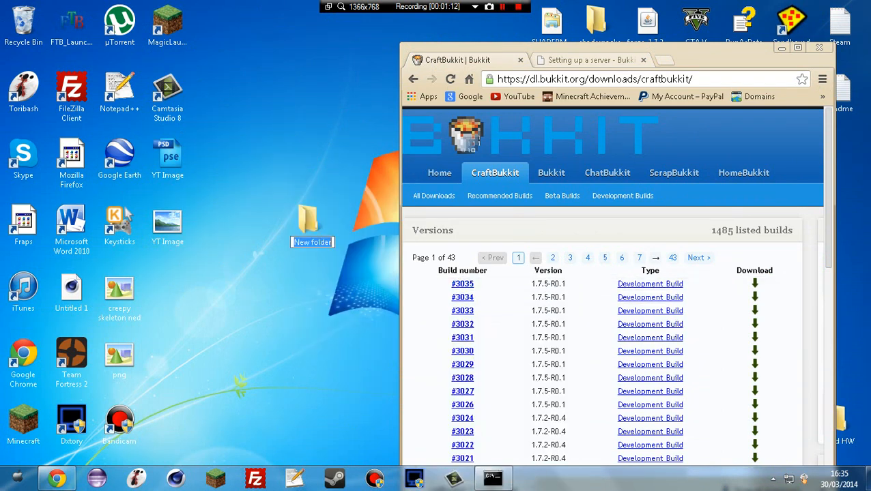
pyautogui.write('youtube server')
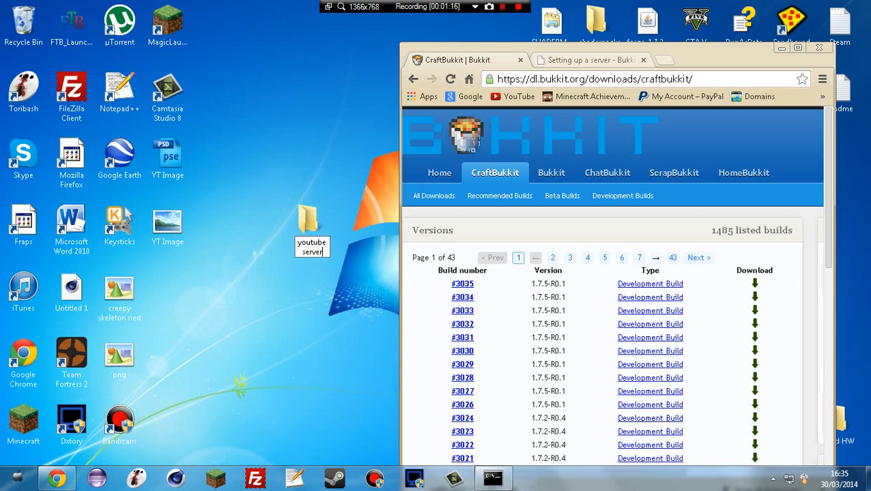
pyautogui.press('Return')
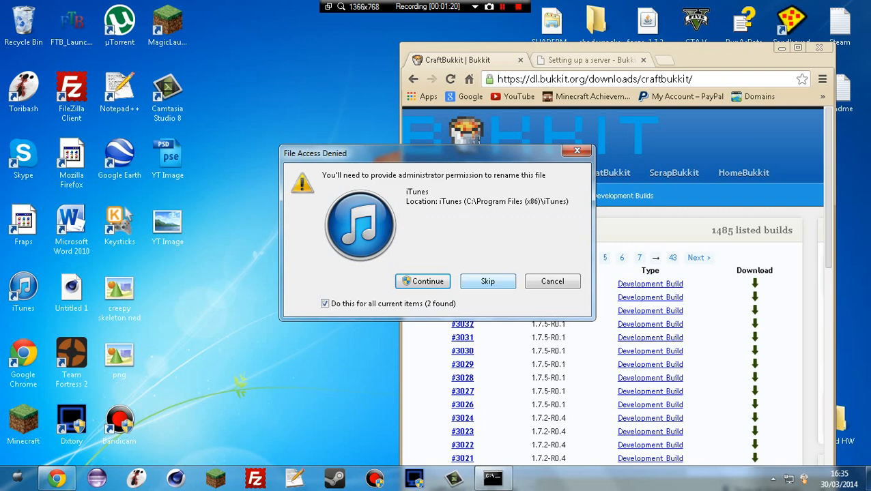
pyautogui.click(487, 282)
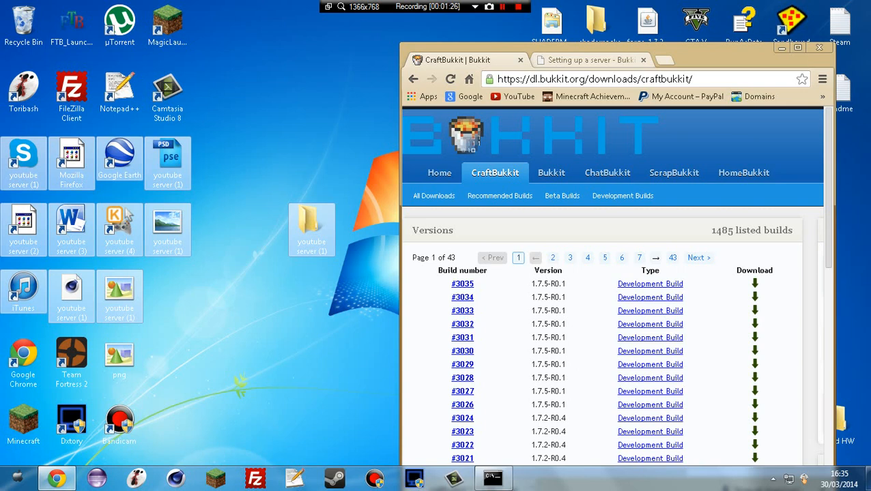
pyautogui.hotkey('ctrl', 'z')
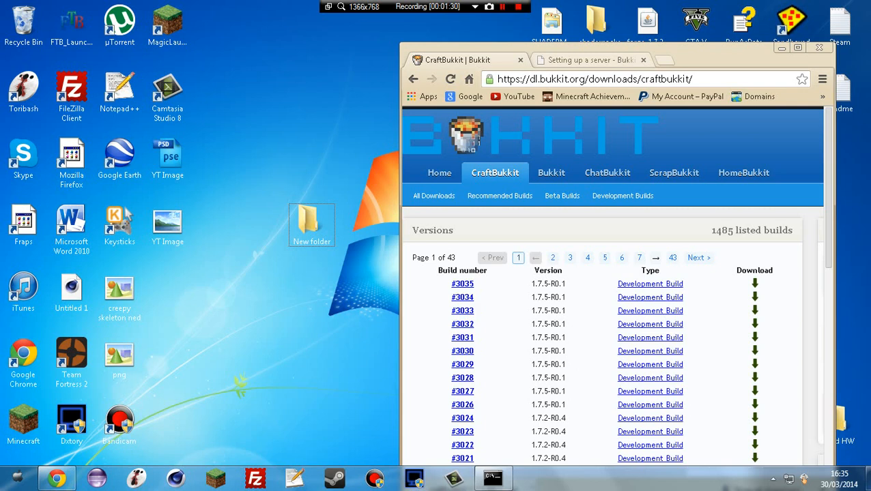
# - Rename the new desktop folder to "youtube folder"
pyautogui.click(312, 225)
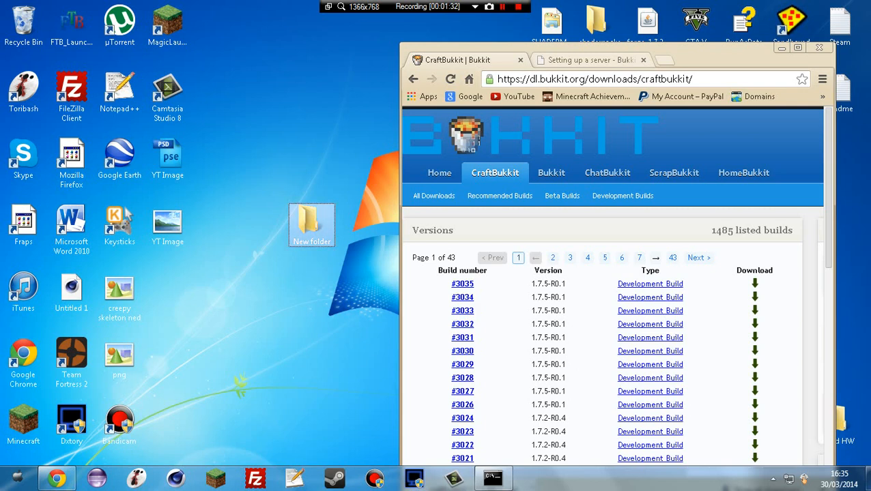
pyautogui.rightClick(310, 225)
pyautogui.click(346, 437)
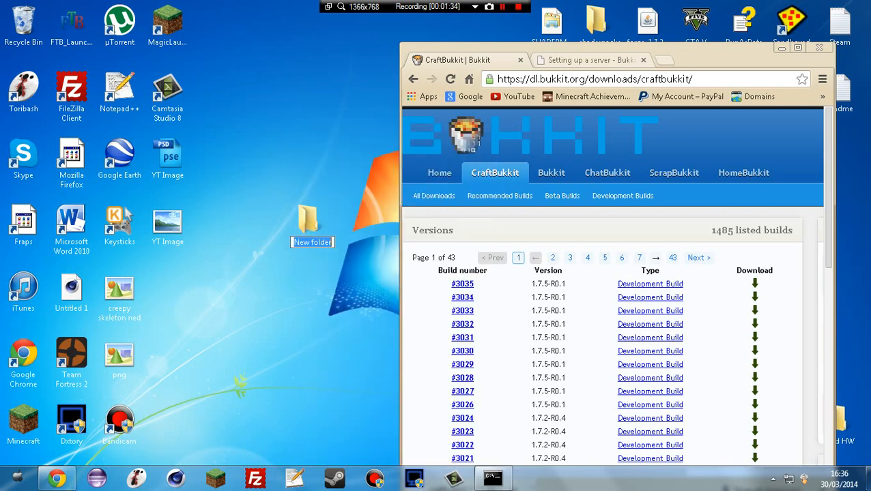
pyautogui.write('youtube')
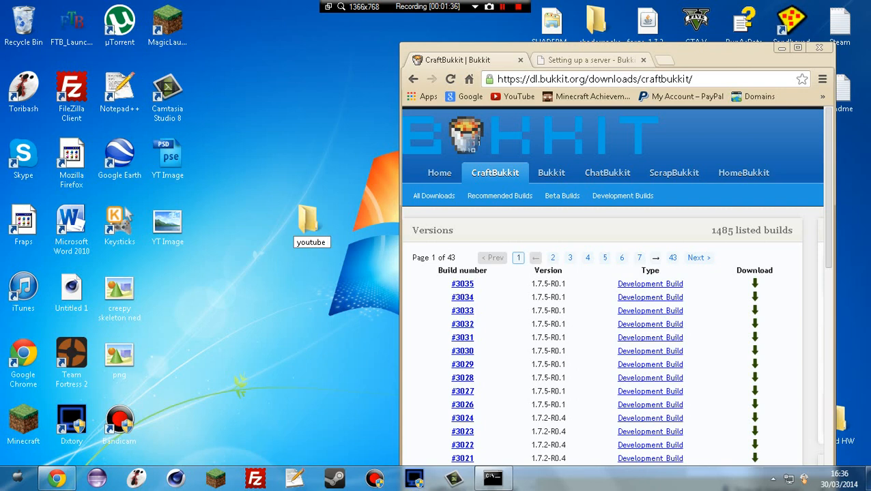
pyautogui.write(' folder')
pyautogui.press('Return')
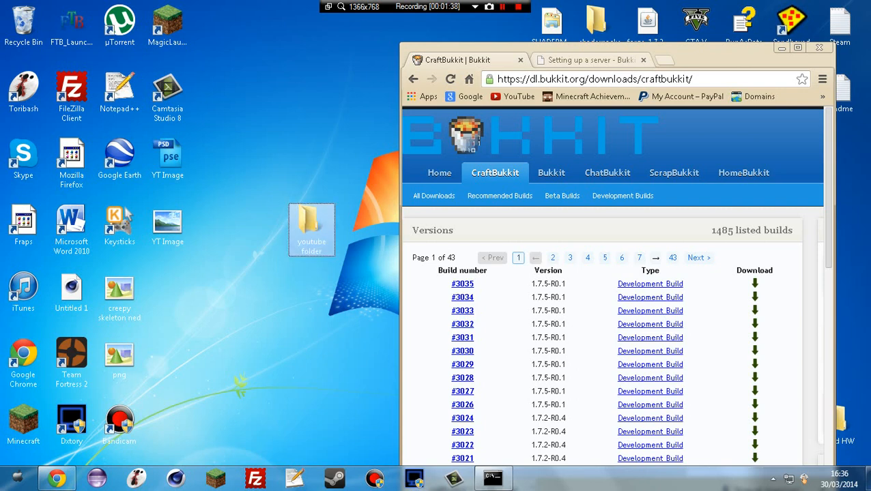
# - Replace the second word of the desktop folder's name so that it reads "youtube server"
pyautogui.rightClick(292, 232)
pyautogui.click(328, 436)
pyautogui.doubleClick(313, 252)
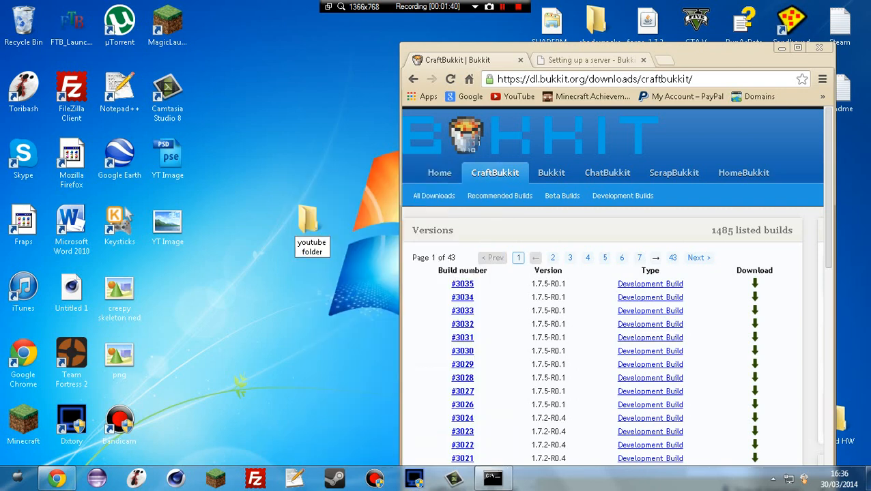
pyautogui.write('server')
pyautogui.press('Return')
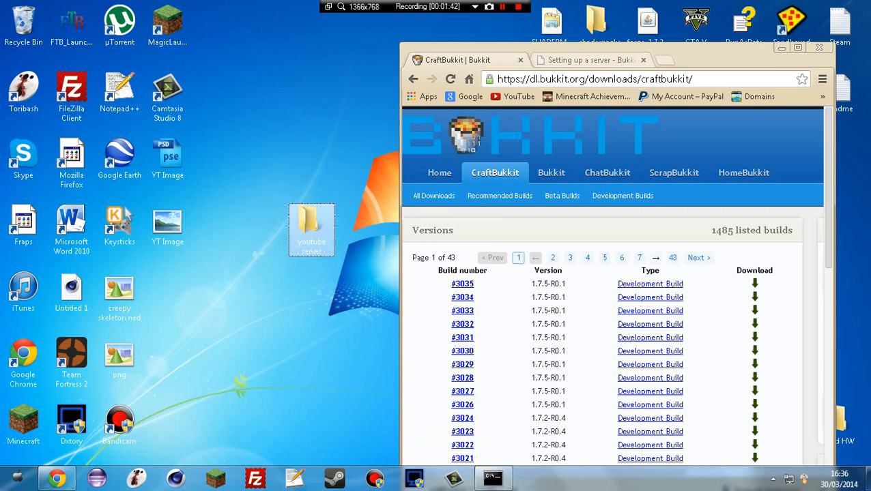
# - Open the youtube server folder beside the browser and put the downloaded CraftBukkit jar into it
pyautogui.doubleClick(311, 229)
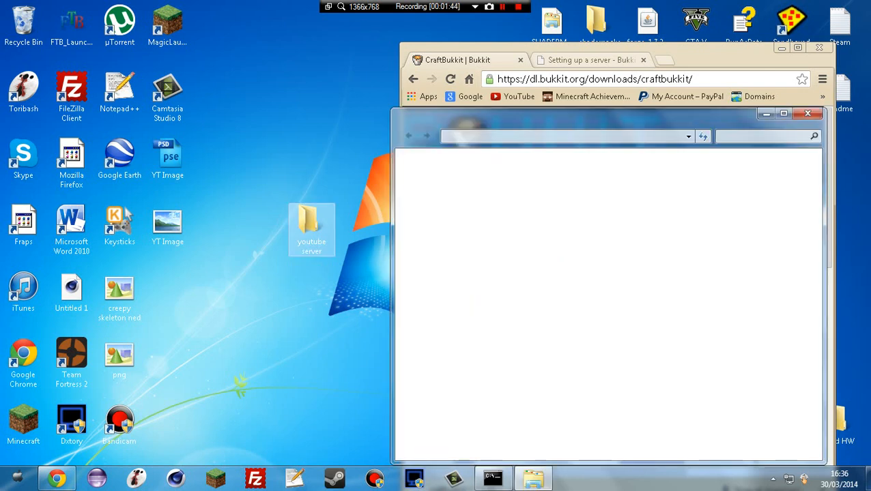
pyautogui.moveTo(601, 114); pyautogui.dragTo(271, 120)
pyautogui.click(597, 211)
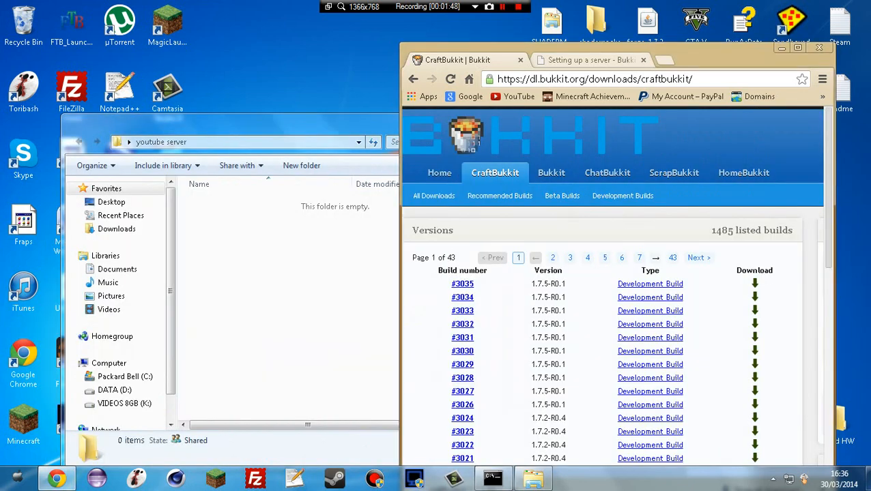
pyautogui.moveTo(709, 55); pyautogui.dragTo(748, 13)
pyautogui.moveTo(510, 448); pyautogui.dragTo(328, 345)
pyautogui.click(274, 203)
pyautogui.click(280, 266)
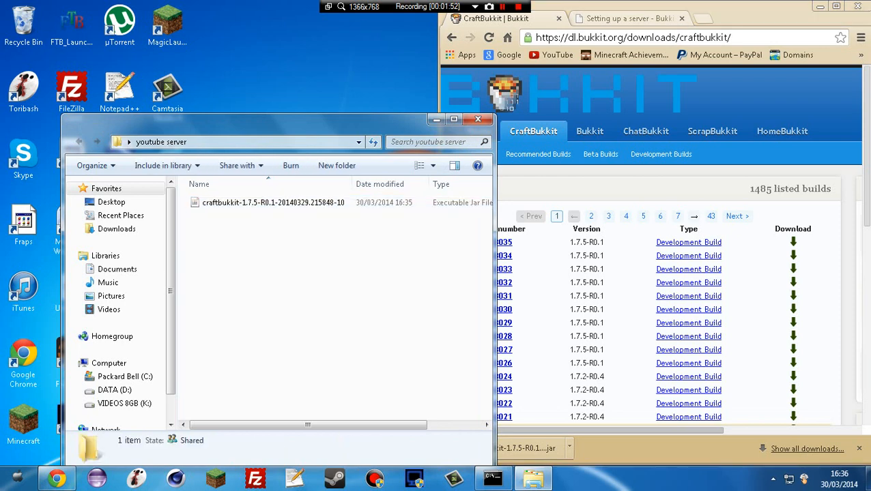
# - Rename the CraftBukkit jar in the youtube server folder to "craftbukkit"
pyautogui.rightClick(274, 203)
pyautogui.click(310, 437)
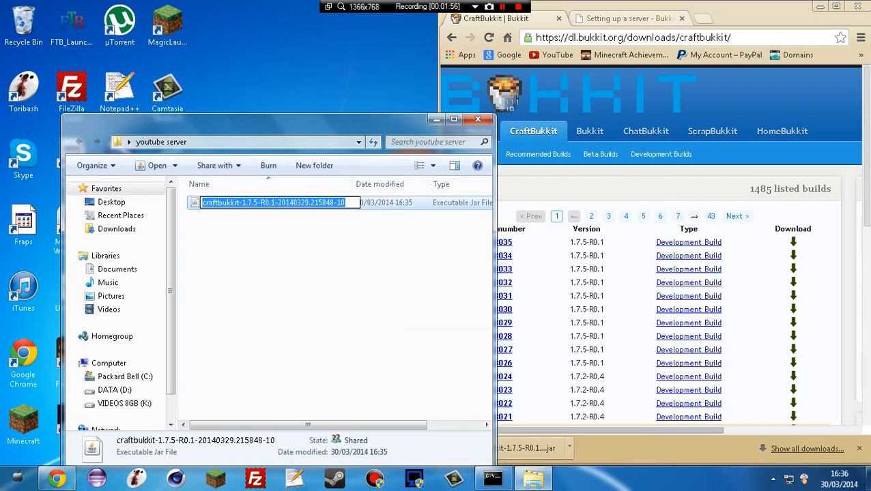
pyautogui.moveTo(346, 203); pyautogui.dragTo(242, 203)
pyautogui.press('BackSpace')
pyautogui.press('BackSpace')
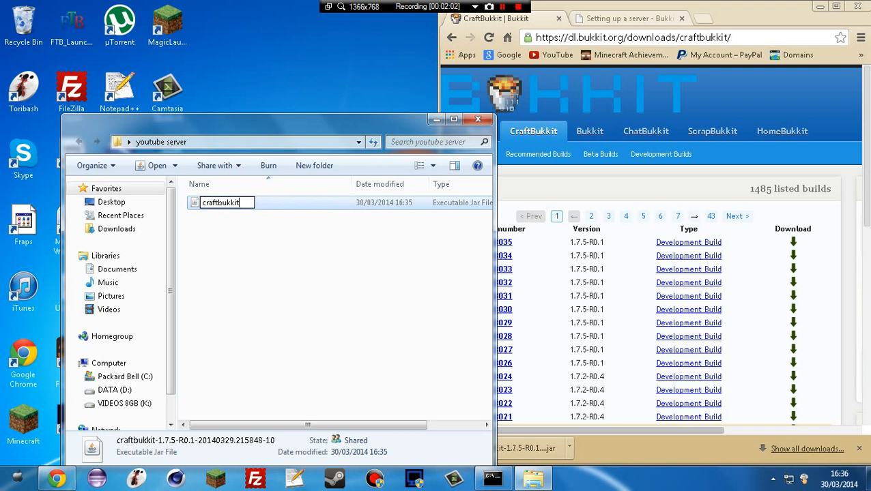
pyautogui.press('Return')
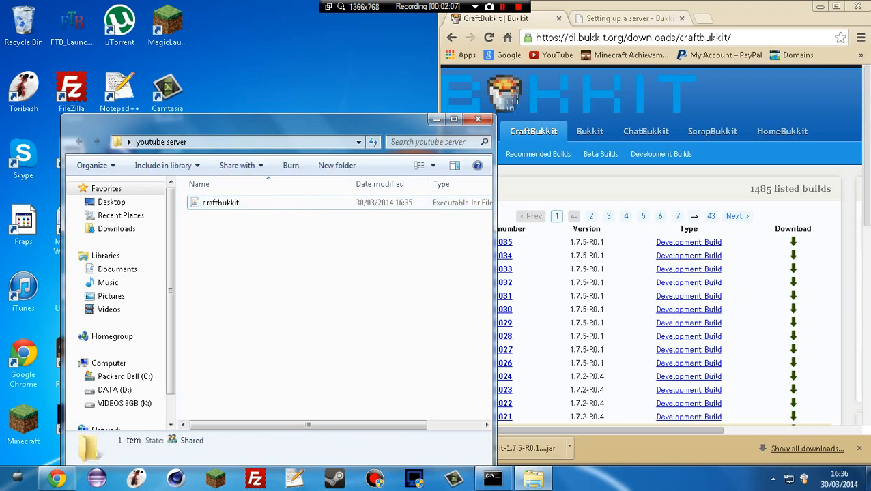
# - Create a new text document in the youtube server folder, keep its default name, and open it for editing
pyautogui.rightClick(271, 254)
pyautogui.moveTo(301, 409)
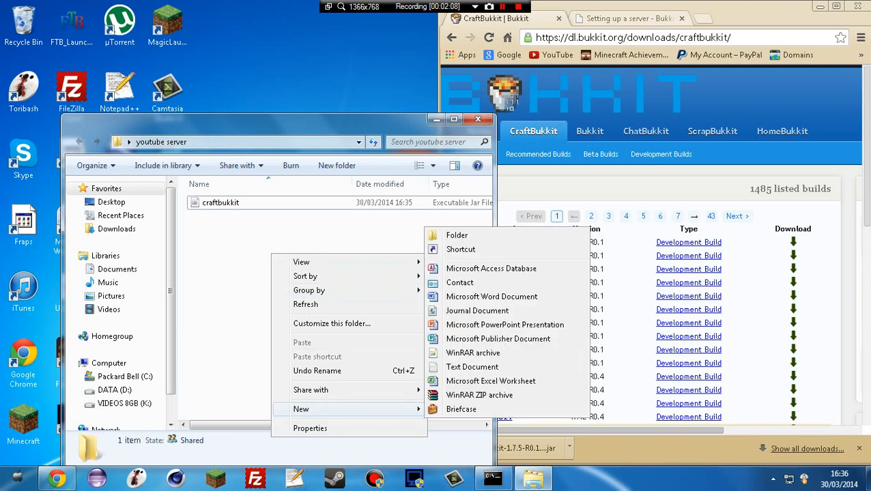
pyautogui.click(473, 367)
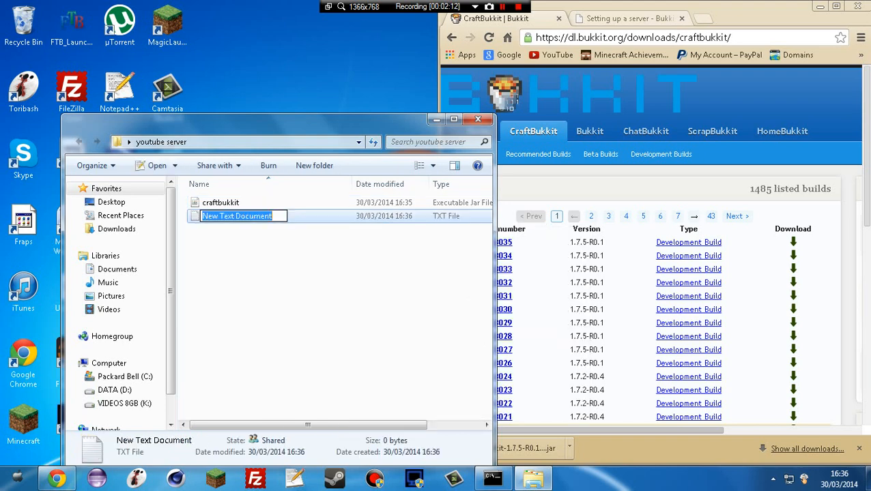
pyautogui.press('Return')
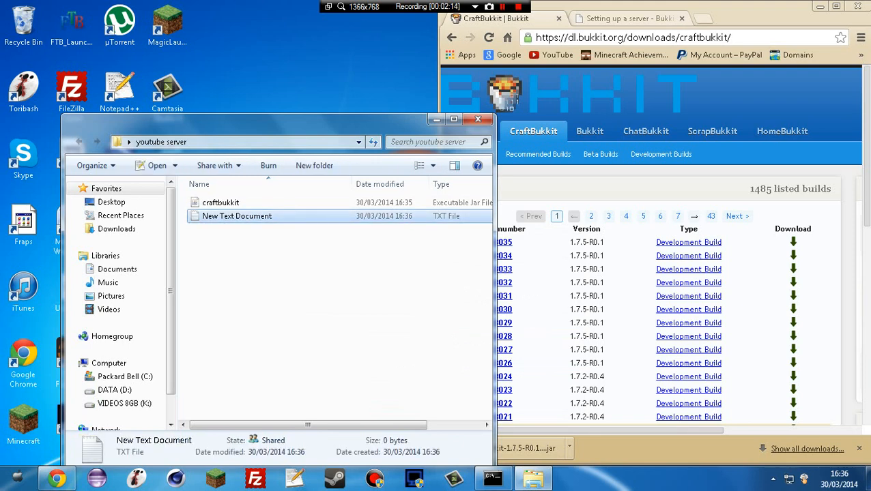
# - Switch to Chrome, maximize it, and close the downloads bar and the CraftBukkit downloads page to reach the server setup wiki
pyautogui.click(635, 189)
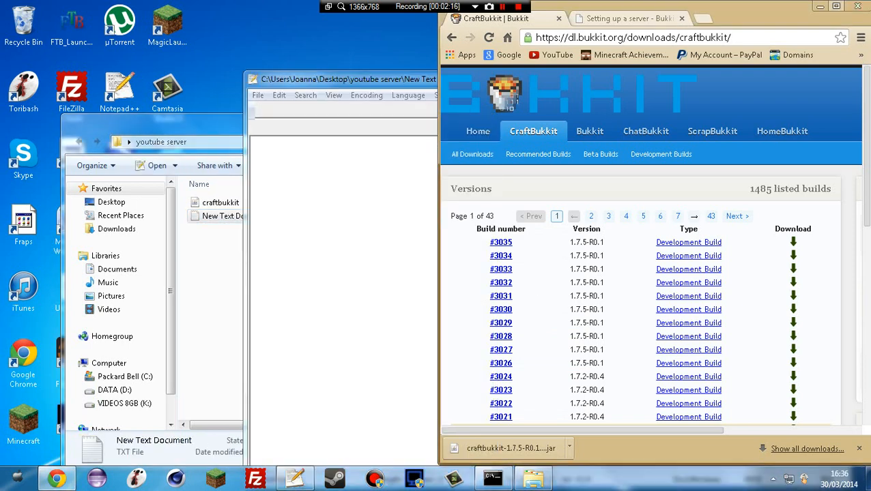
pyautogui.click(836, 7)
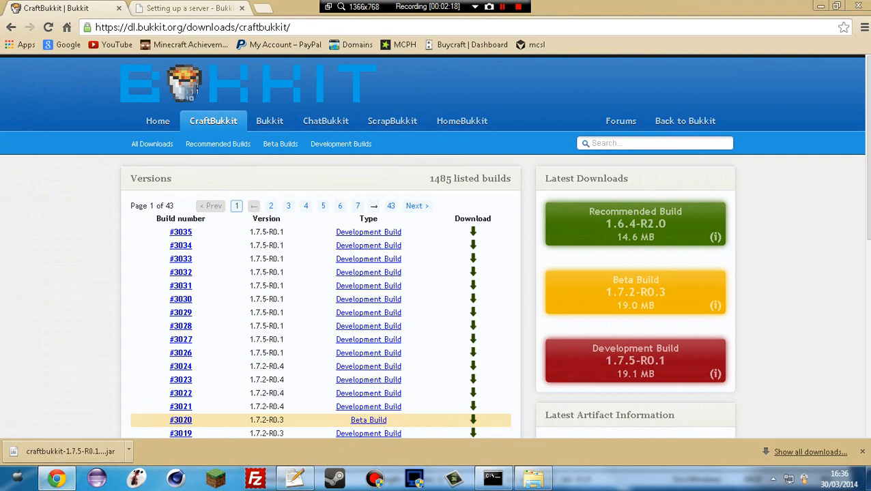
pyautogui.click(862, 452)
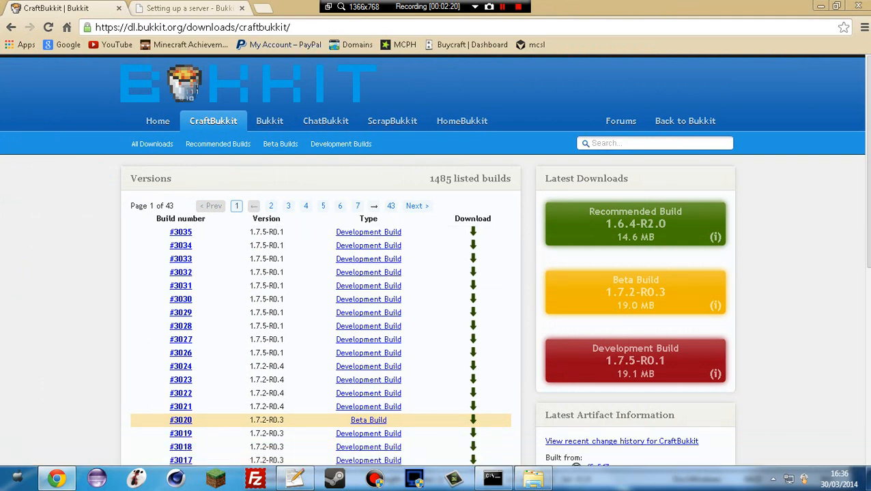
pyautogui.click(119, 8)
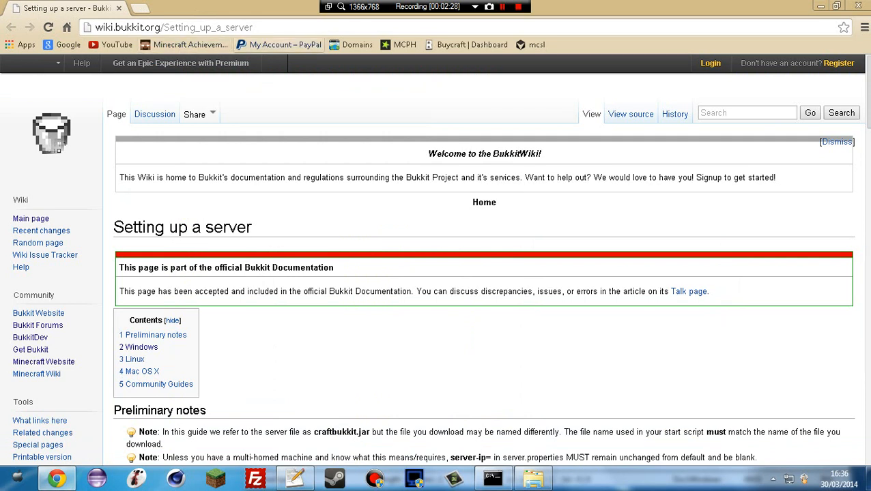
# - Copy the Windows start script "java -Xmx1024M -jar craftbukkit.jar -o true" and "PAUSE" from the Setting up a server wiki page
pyautogui.moveTo(260, 27)
pyautogui.mouseDown()
pyautogui.moveTo(102, 27)
pyautogui.moveTo(257, 28)
pyautogui.mouseUp()
pyautogui.scroll(-3, 484, 273)
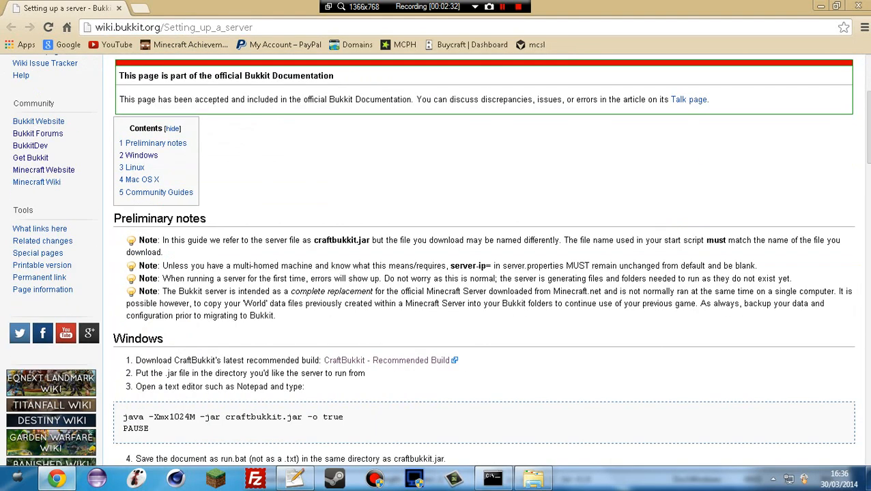
pyautogui.scroll(-1, 485, 273)
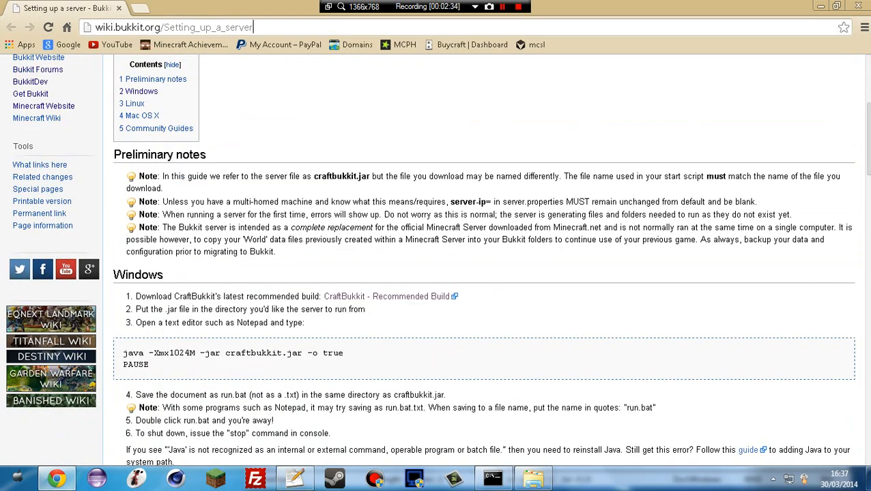
pyautogui.moveTo(123, 353); pyautogui.dragTo(149, 365)
pyautogui.hotkey('ctrl', 'c')
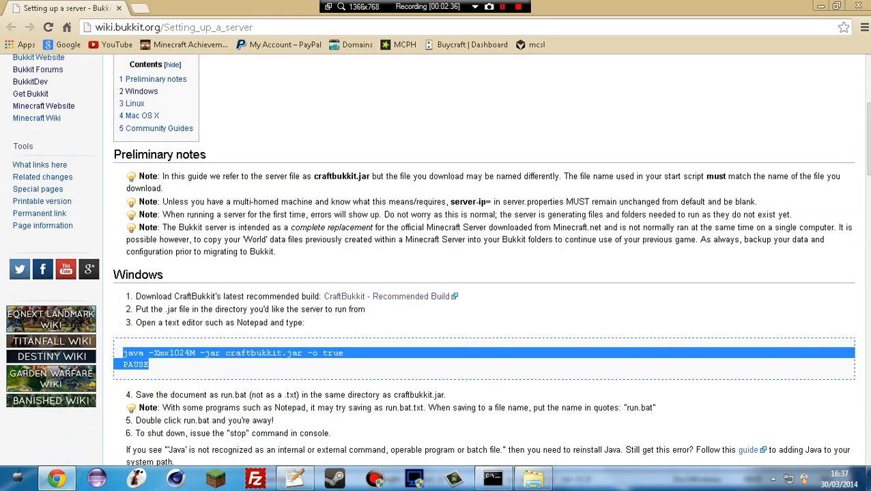
pyautogui.click(273, 365)
pyautogui.scroll(-4, 485, 273)
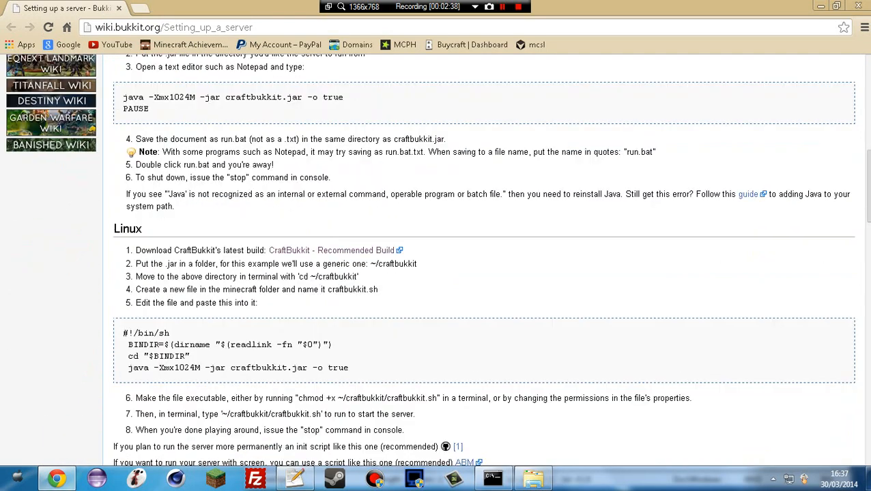
# - Examine the Linux and Mac OS X start scripts on the Setting up a server wiki page
pyautogui.moveTo(123, 334); pyautogui.dragTo(293, 368)
pyautogui.click(292, 368)
pyautogui.moveTo(167, 250); pyautogui.dragTo(170, 334)
pyautogui.click(333, 368)
pyautogui.moveTo(332, 368); pyautogui.dragTo(133, 346)
pyautogui.click(134, 345)
pyautogui.scroll(-5, 485, 273)
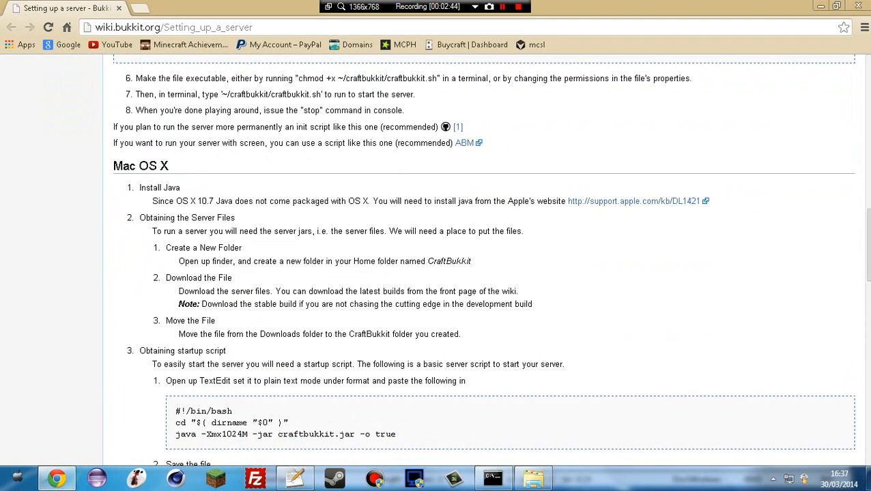
pyautogui.scroll(12, 485, 273)
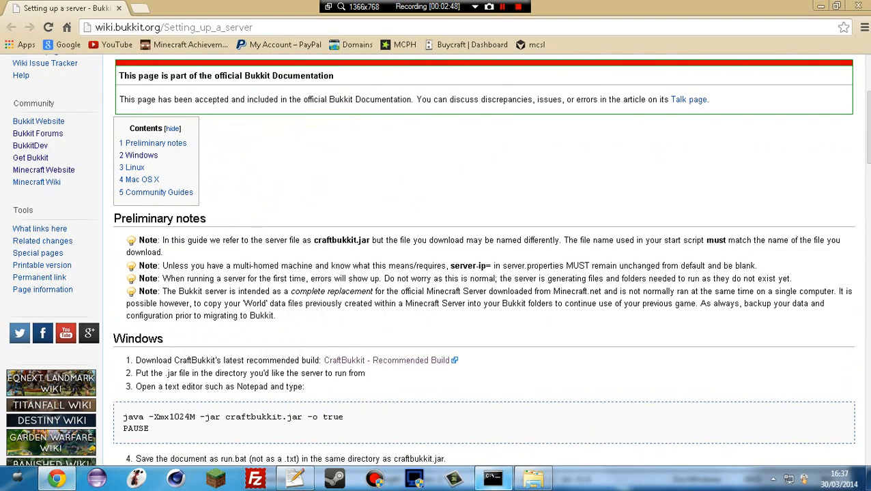
# - Switch to Notepad++, dismiss the plugin update dialog, and paste the copied start script into New Text Document
pyautogui.click(295, 478)
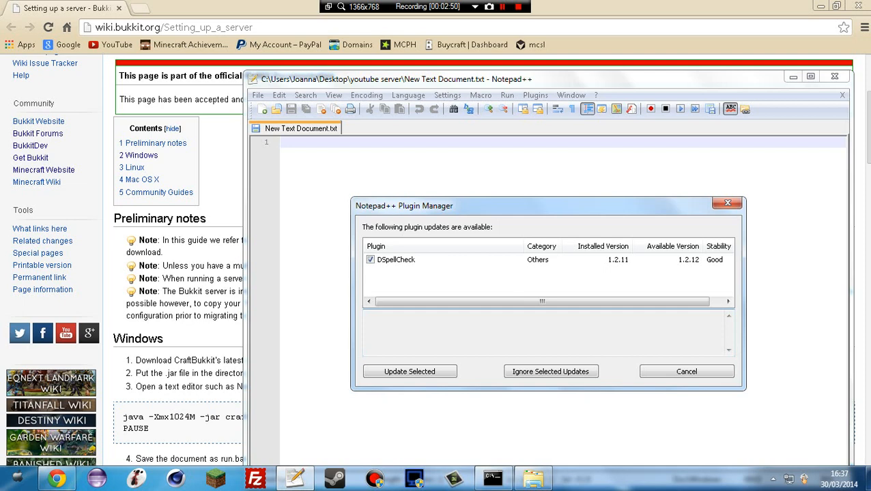
pyautogui.click(727, 203)
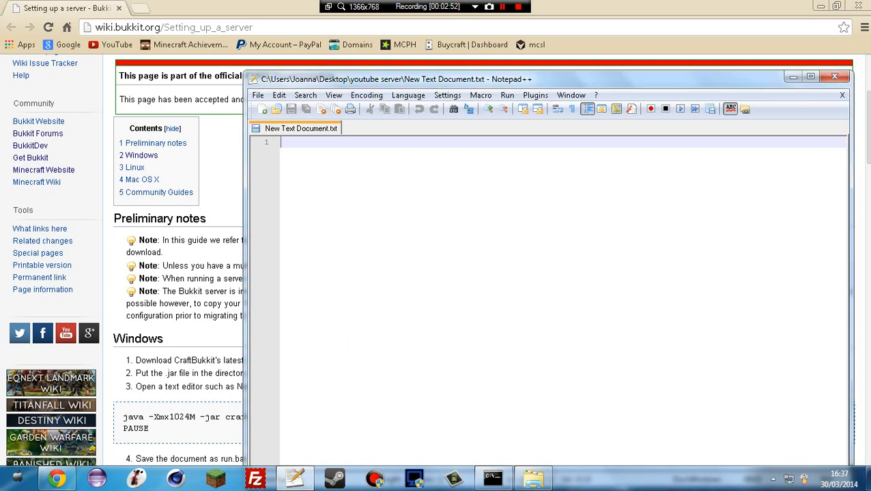
pyautogui.hotkey('ctrl', 'v')
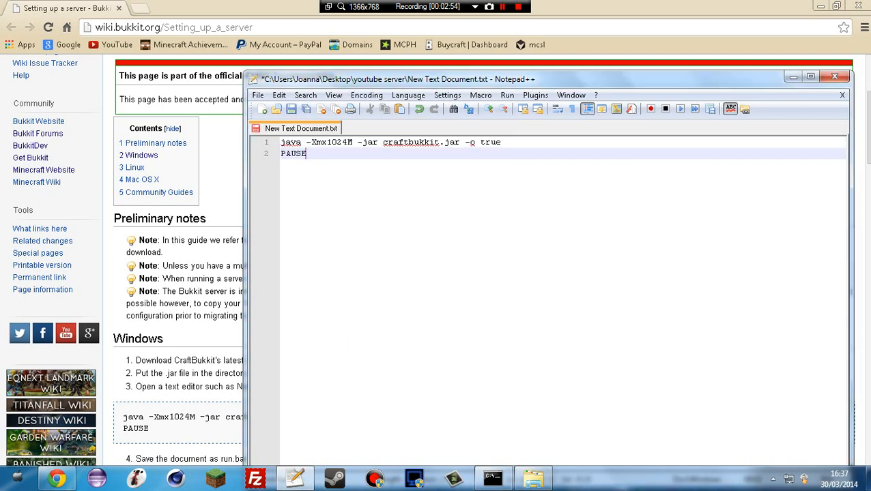
# - Open the Save As dialog for the document containing the start script
pyautogui.click(258, 95)
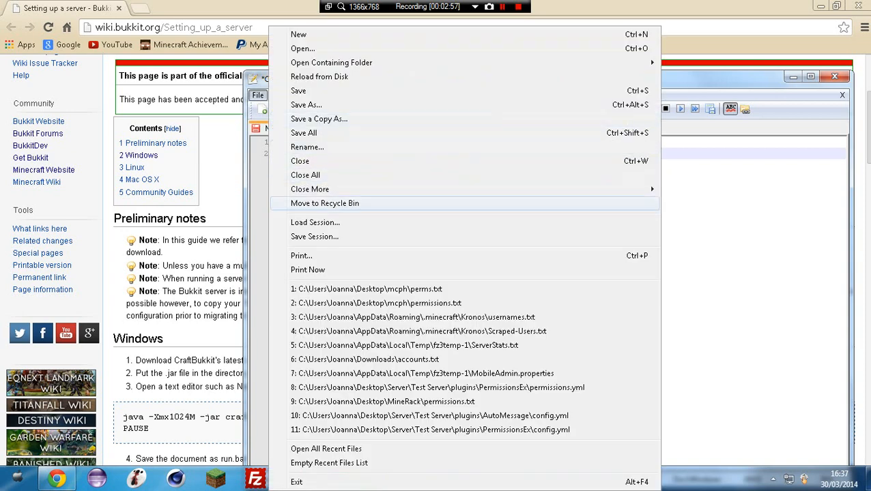
pyautogui.press('Escape')
pyautogui.click(258, 95)
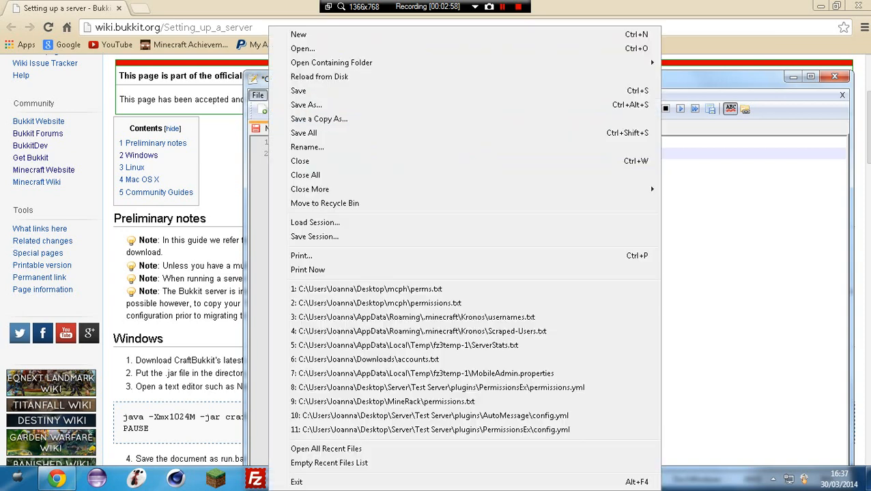
pyautogui.click(307, 105)
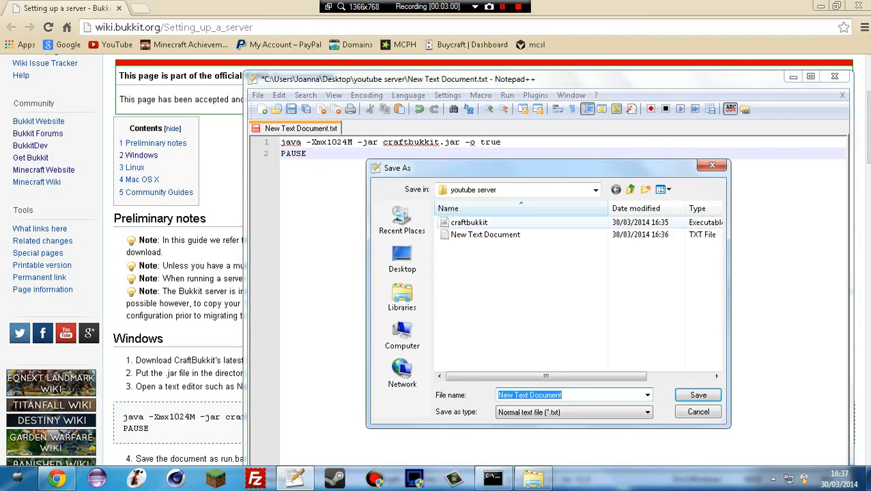
pyautogui.write('star')
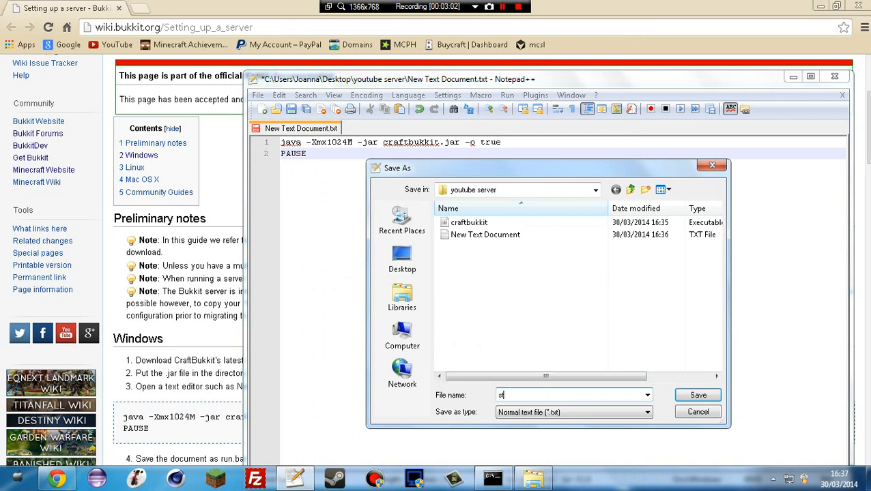
pyautogui.press('BackSpace')
pyautogui.press('BackSpace')
pyautogui.press('BackSpace')
pyautogui.press('BackSpace')
pyautogui.write('hkghgfjhogfjmhogfh')
pyautogui.press('BackSpace')
pyautogui.press('BackSpace')
pyautogui.press('BackSpace')
pyautogui.press('BackSpace')
pyautogui.press('BackSpace')
pyautogui.press('BackSpace')
pyautogui.press('BackSpace')
pyautogui.press('BackSpace')
pyautogui.press('BackSpace')
pyautogui.press('BackSpace')
pyautogui.press('BackSpace')
pyautogui.press('BackSpace')
pyautogui.press('BackSpace')
pyautogui.press('BackSpace')
pyautogui.press('BackSpace')
pyautogui.press('BackSpace')
pyautogui.press('BackSpace')
pyautogui.press('BackSpace')
# - Save the start script as "run.bat" in the youtube server folder with the Batch file type
pyautogui.write('run.bat')
pyautogui.click(575, 412)
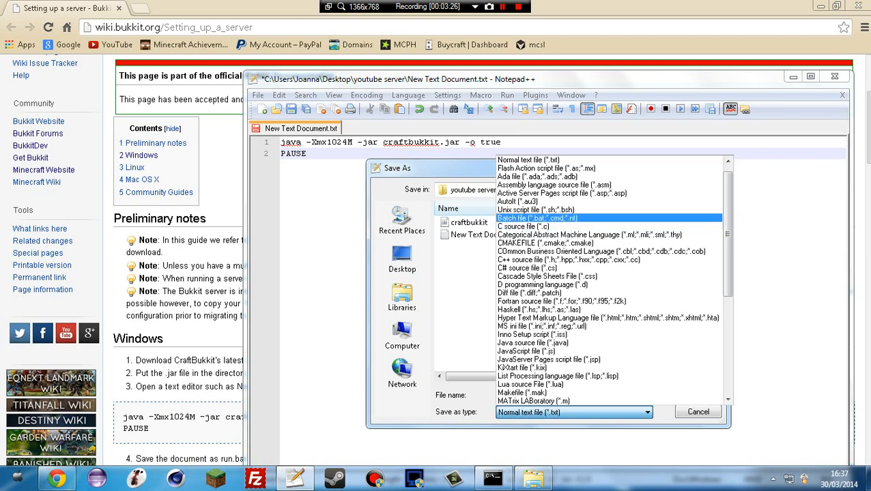
pyautogui.click(546, 218)
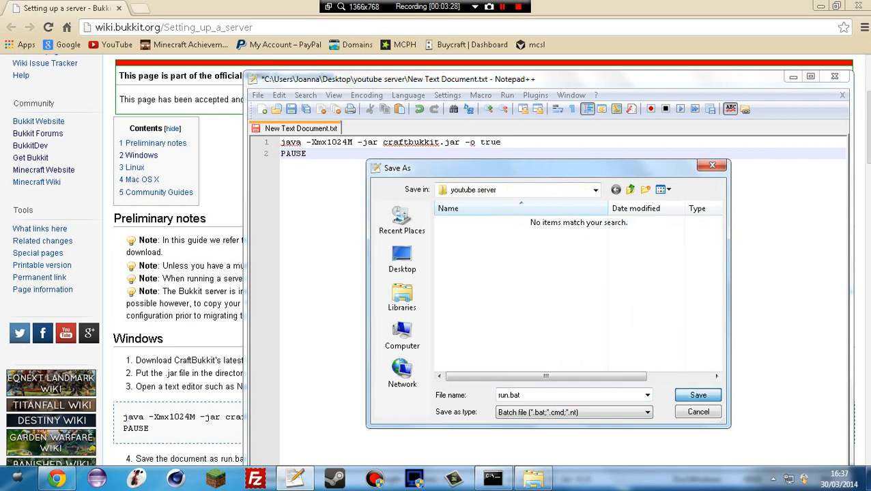
pyautogui.press('Return')
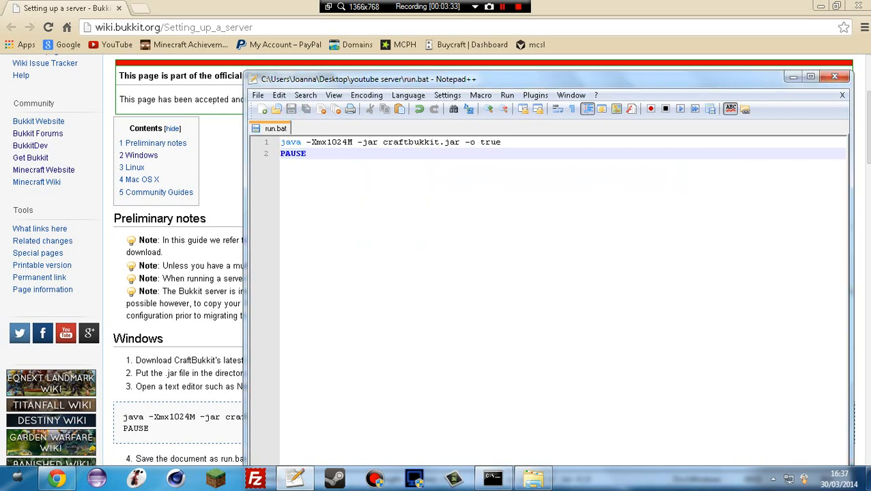
# - Close Notepad++ and delete the empty New Text Document from the youtube server folder
pyautogui.click(295, 142)
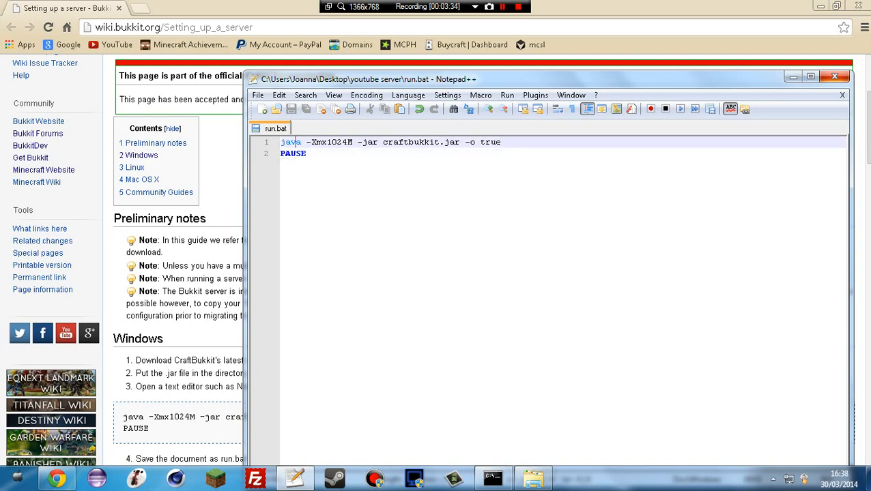
pyautogui.click(834, 76)
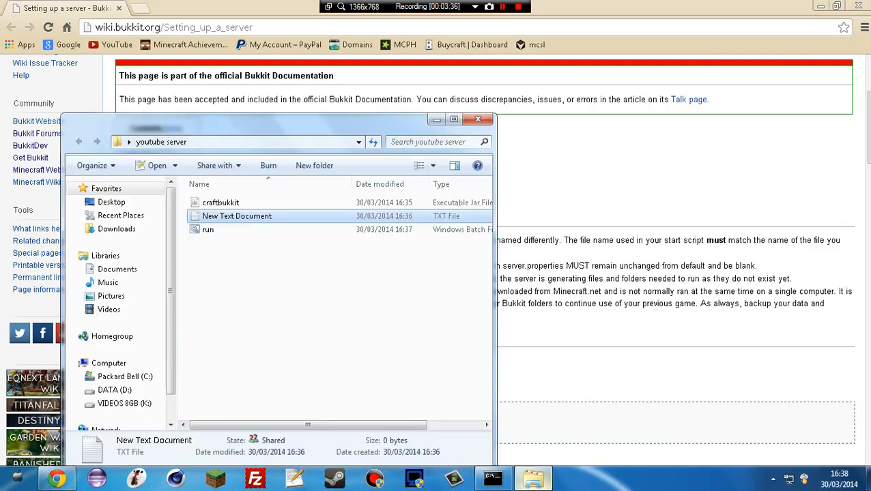
pyautogui.click(533, 478)
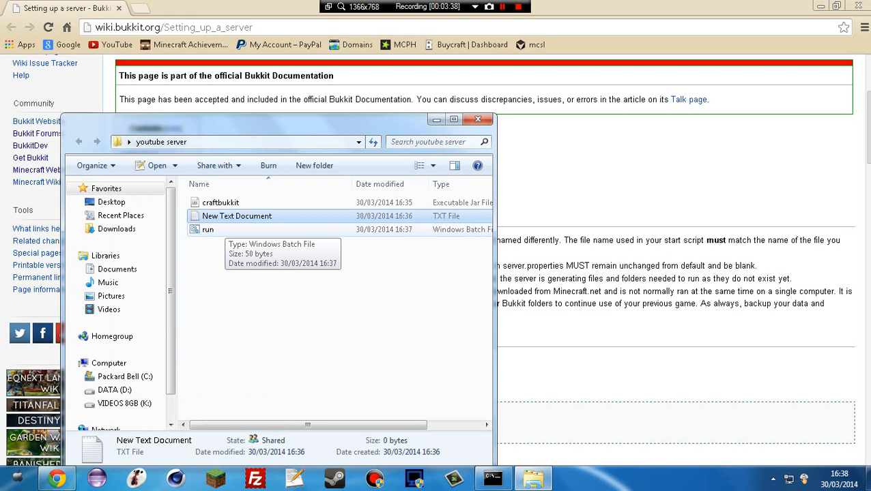
pyautogui.click(225, 229)
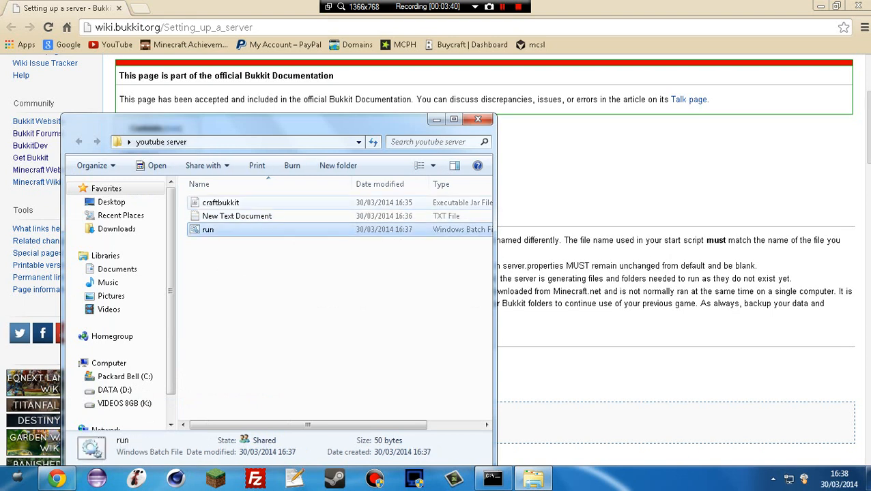
pyautogui.click(224, 203)
pyautogui.click(229, 216)
pyautogui.press('Delete')
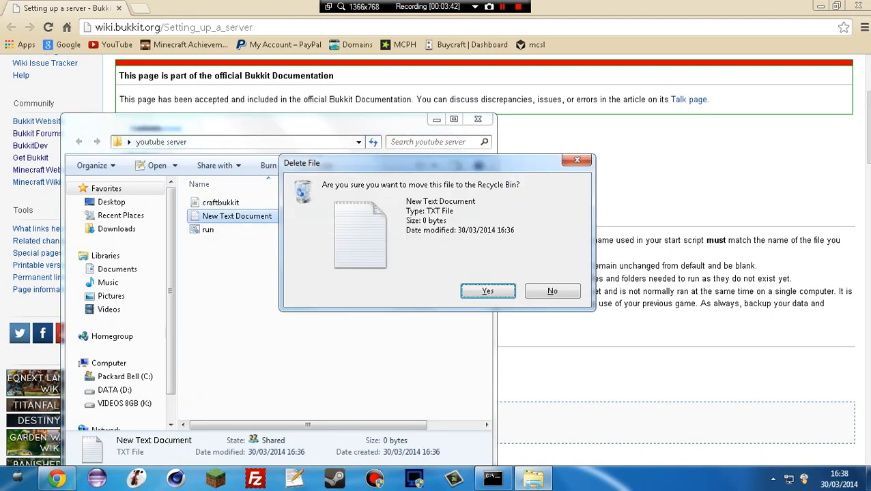
pyautogui.press('Return')
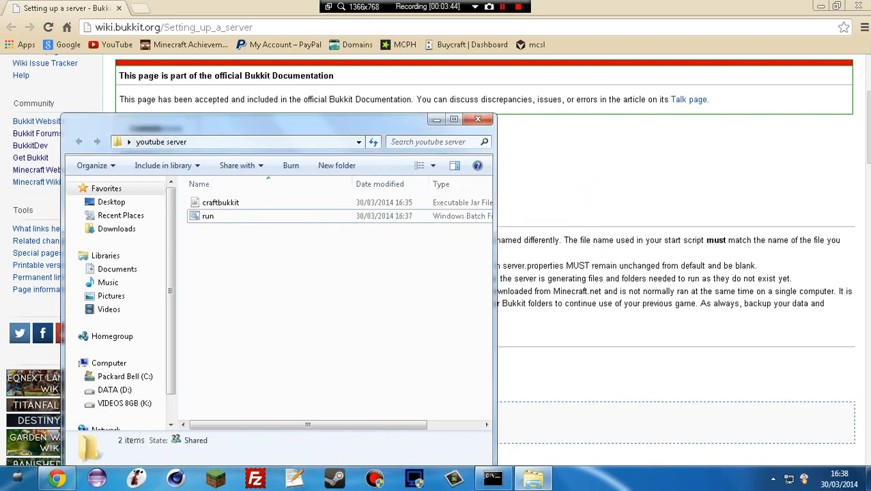
# - Launch the run batch file to start the server and move its console window clear of the folder's file names
pyautogui.doubleClick(225, 216)
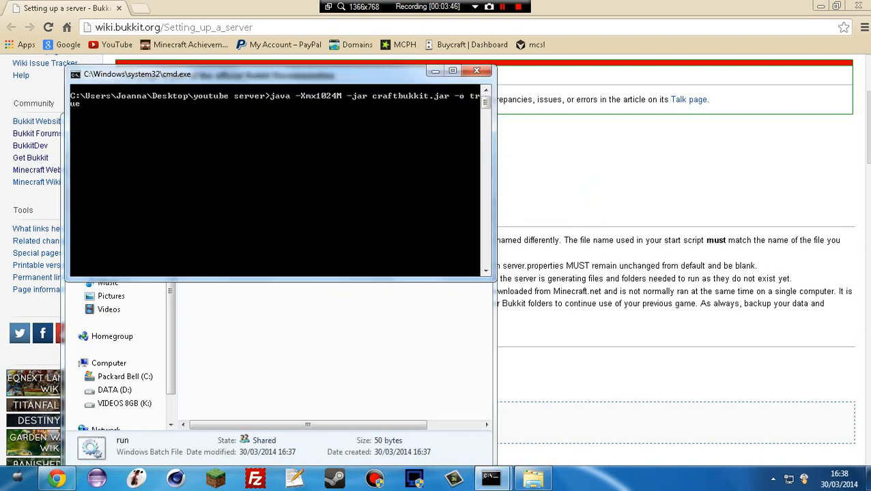
pyautogui.moveTo(273, 74); pyautogui.dragTo(508, 129)
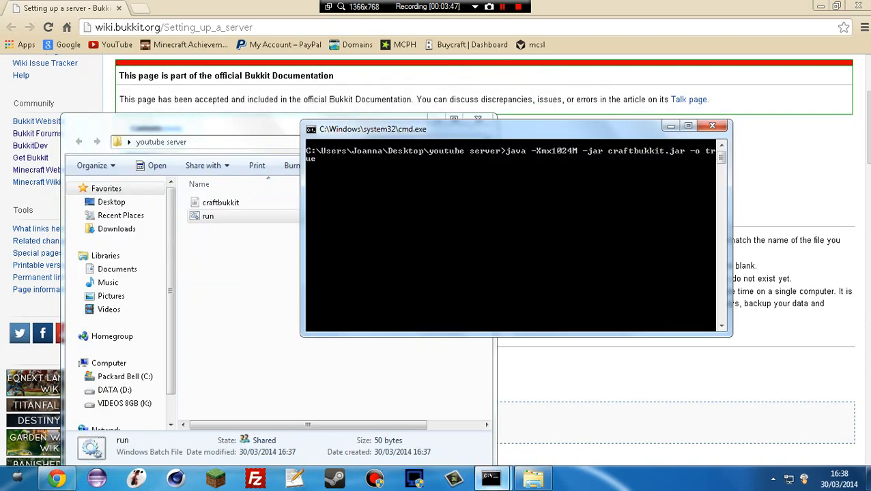
pyautogui.moveTo(490, 478)
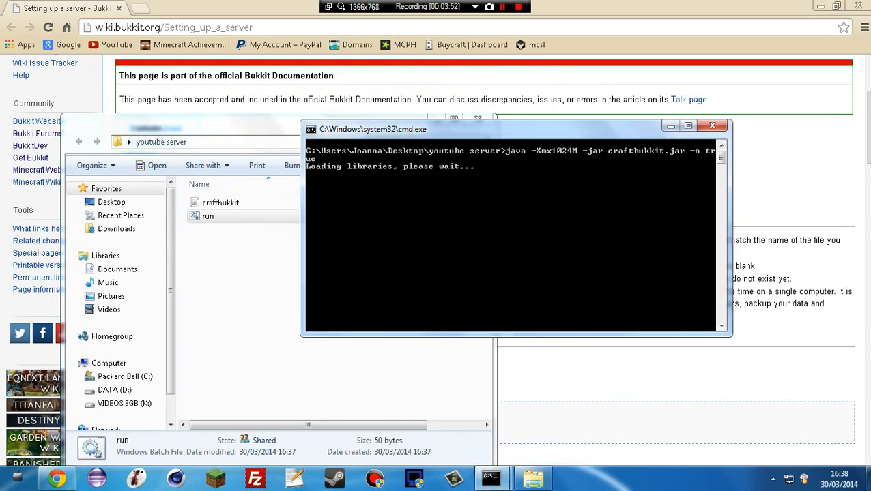
pyautogui.moveTo(505, 129); pyautogui.dragTo(525, 161)
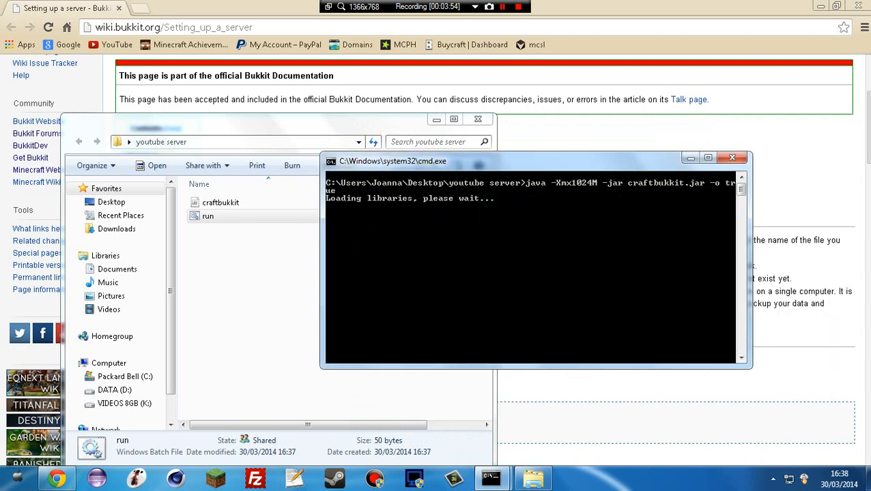
# - Bring up the other open command prompt window and close it, leaving only the server console
pyautogui.moveTo(491, 479)
pyautogui.click(423, 410)
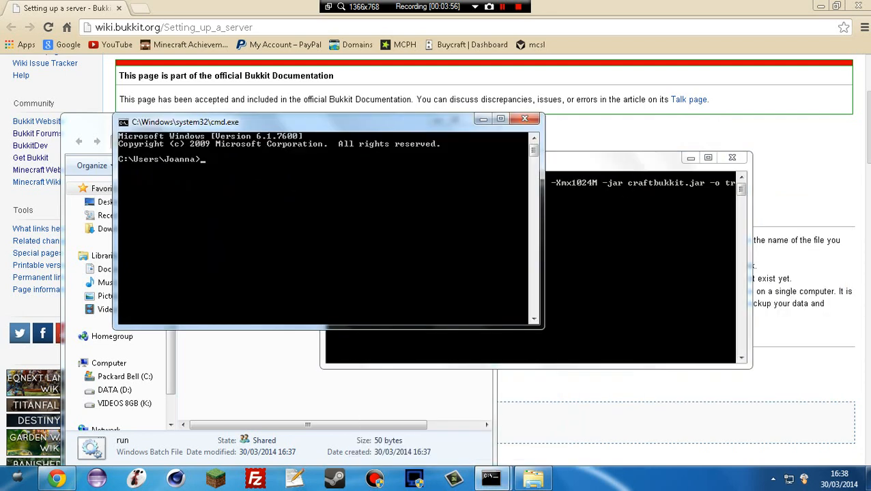
pyautogui.click(525, 119)
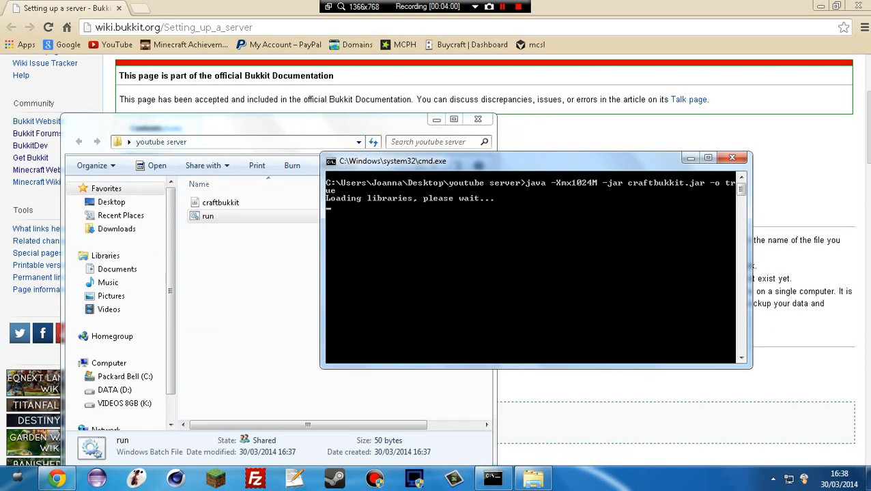
pyautogui.rightClick(395, 188)
pyautogui.press('Escape')
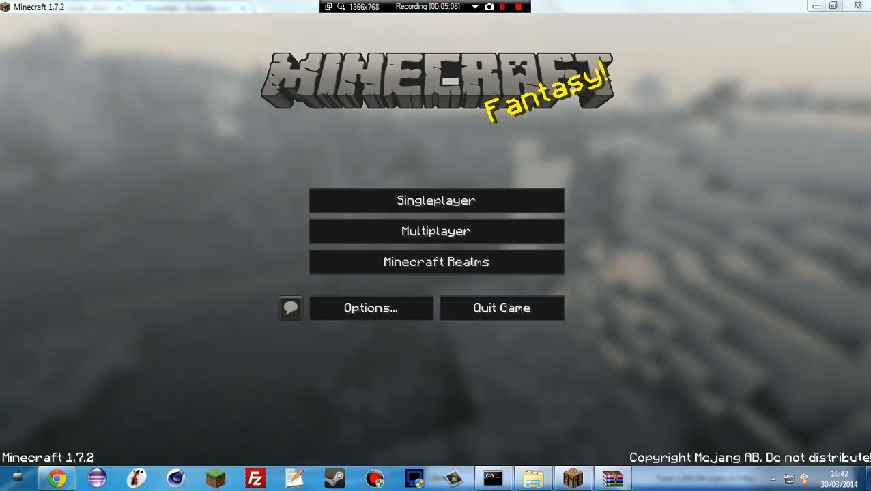
# - Open Minecraft's multiplayer server list and look through the saved servers from BlockVille to MinePlex
pyautogui.click(436, 231)
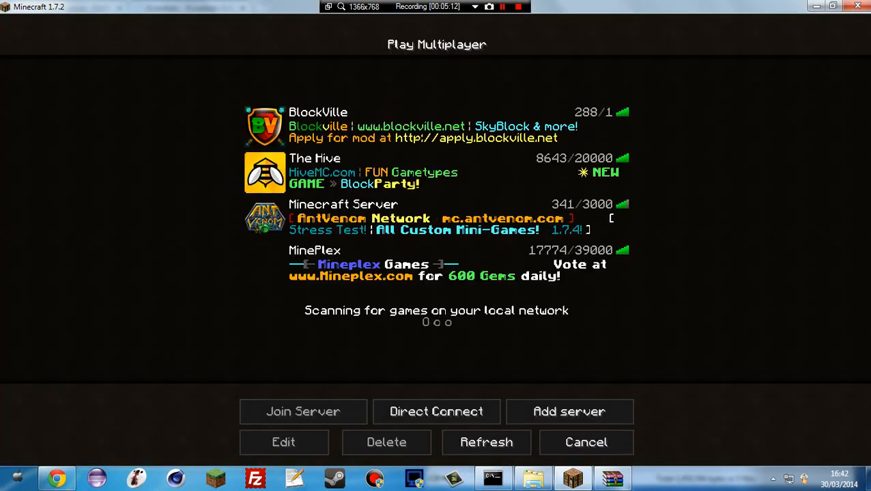
pyautogui.click(436, 127)
pyautogui.click(436, 173)
pyautogui.click(436, 219)
pyautogui.click(437, 264)
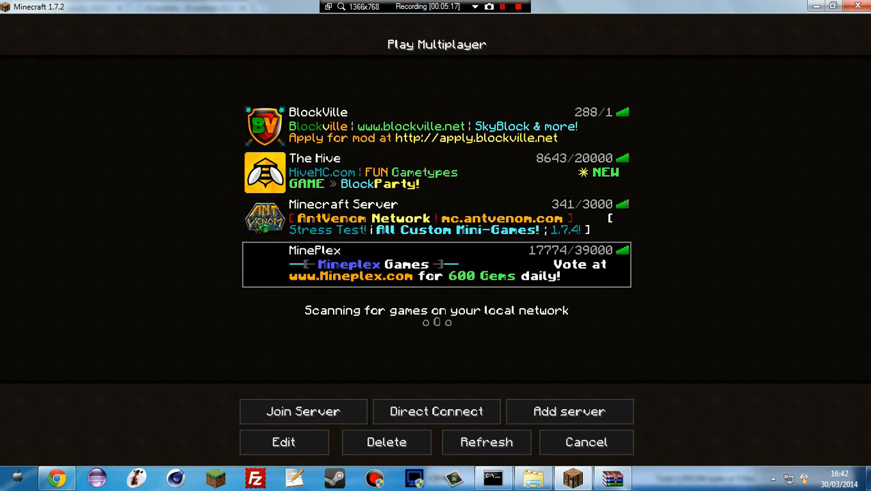
pyautogui.click(436, 218)
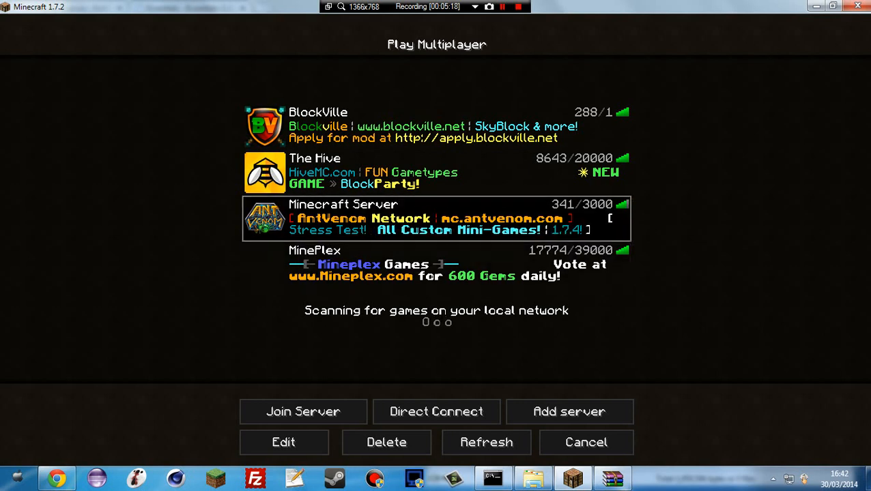
pyautogui.click(436, 172)
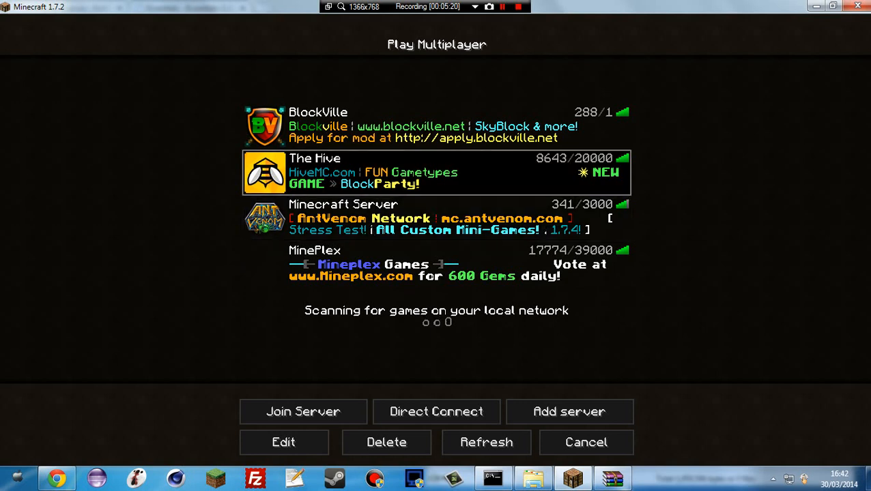
pyautogui.click(437, 264)
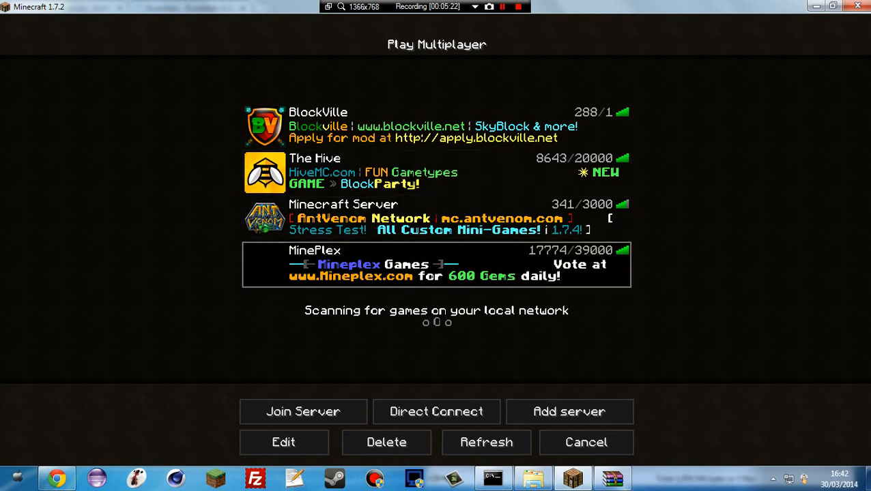
pyautogui.click(436, 172)
pyautogui.click(436, 126)
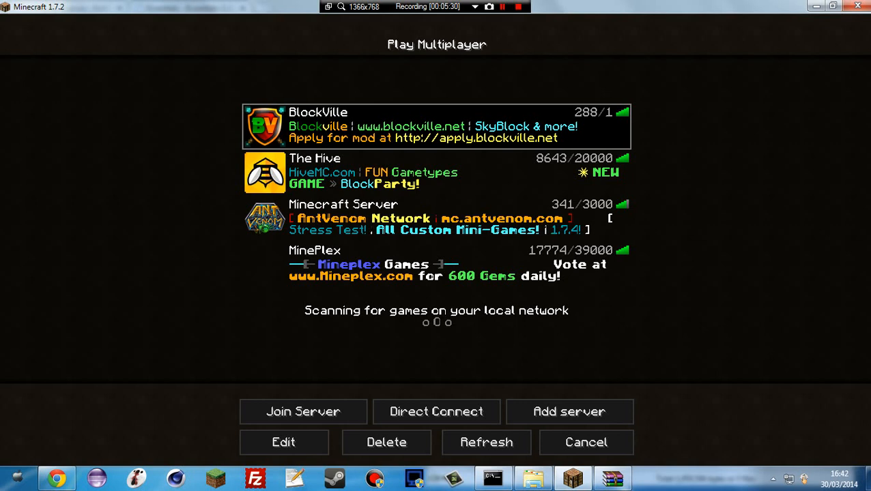
pyautogui.click(436, 265)
pyautogui.click(436, 218)
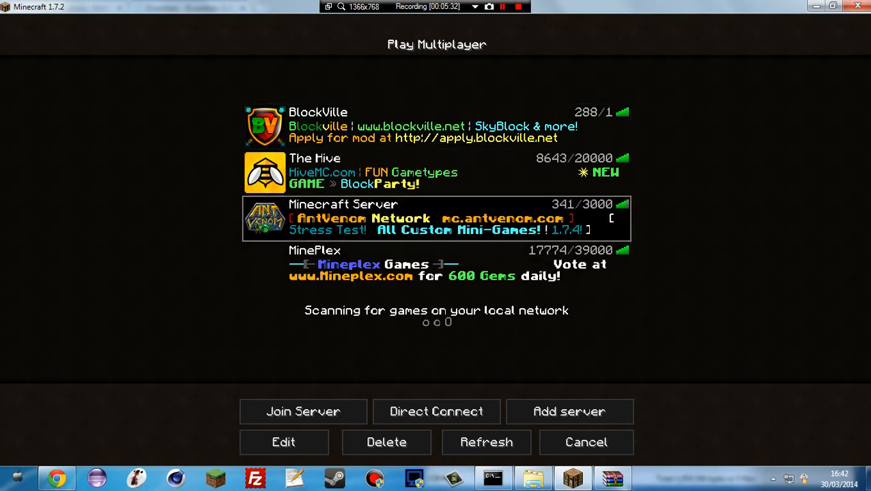
pyautogui.click(436, 127)
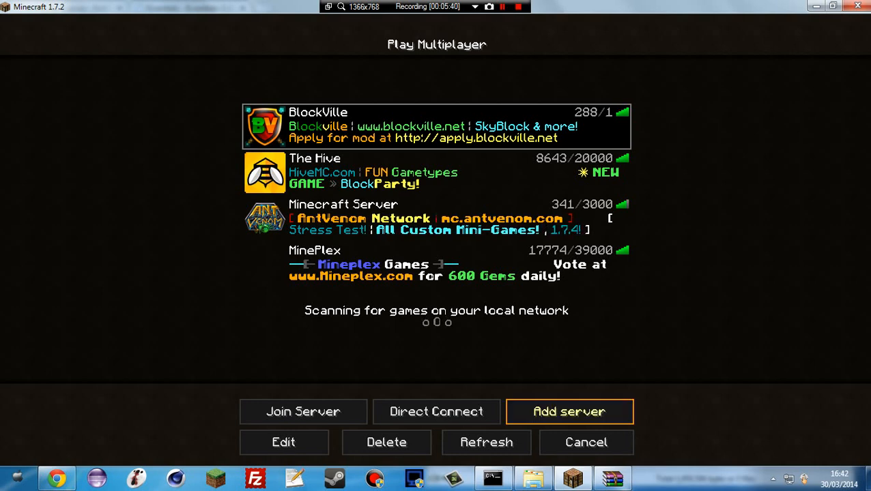
# - Add a server named "my server" with the address localhost to the multiplayer list and select its entry
pyautogui.click(570, 412)
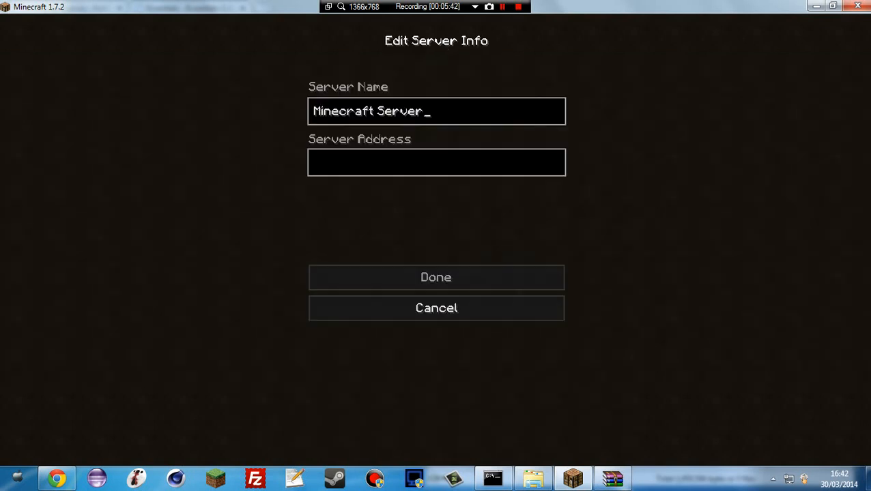
pyautogui.hotkey('ctrl', 'a')
pyautogui.press('BackSpace')
pyautogui.write('my server')
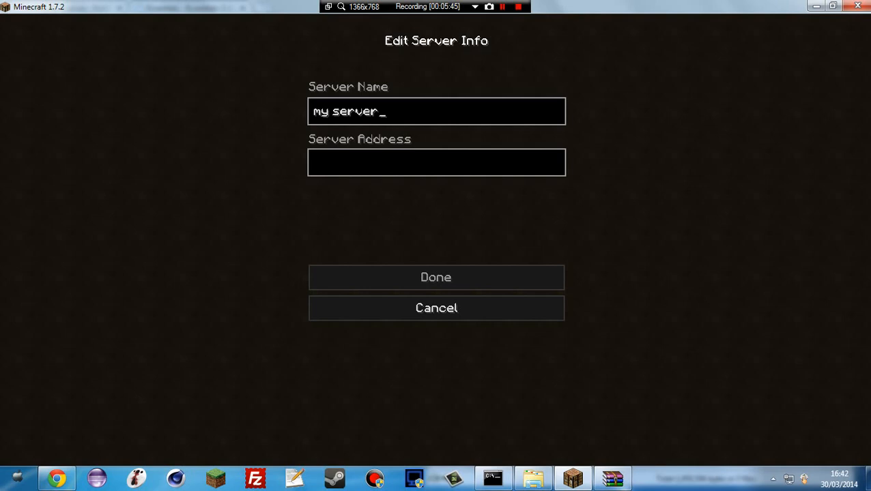
pyautogui.click(318, 164)
pyautogui.write('localhost')
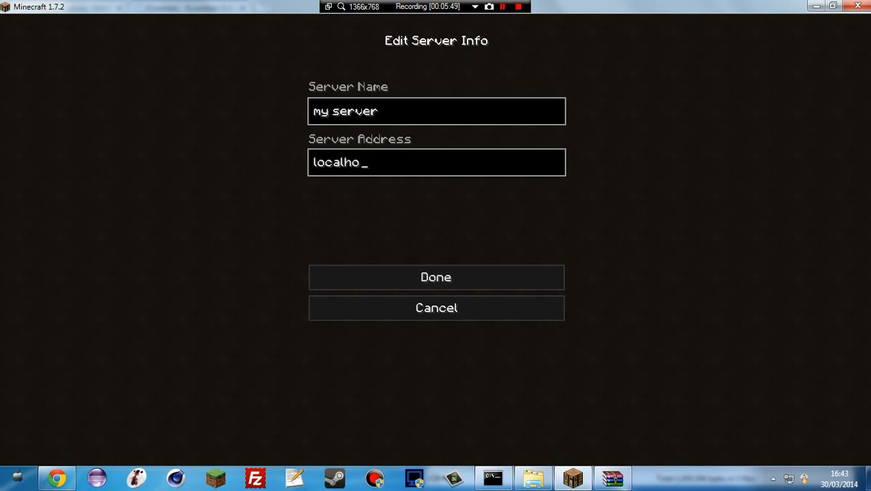
pyautogui.press('Return')
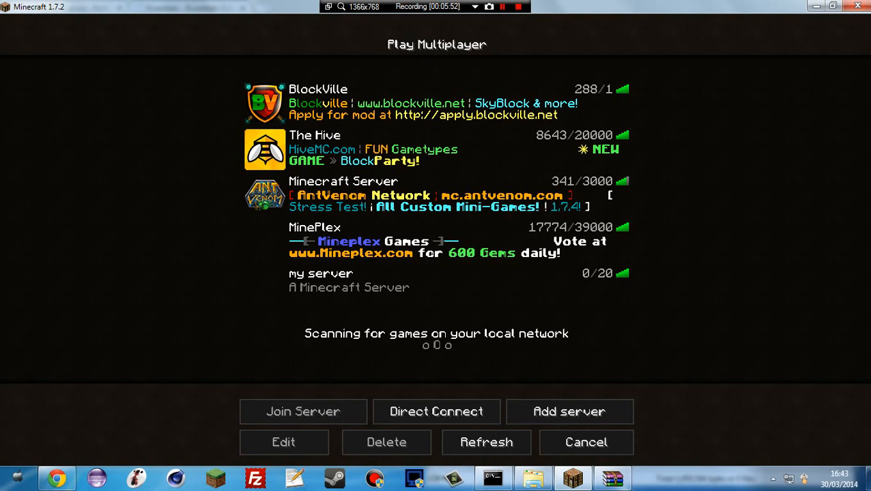
pyautogui.click(436, 287)
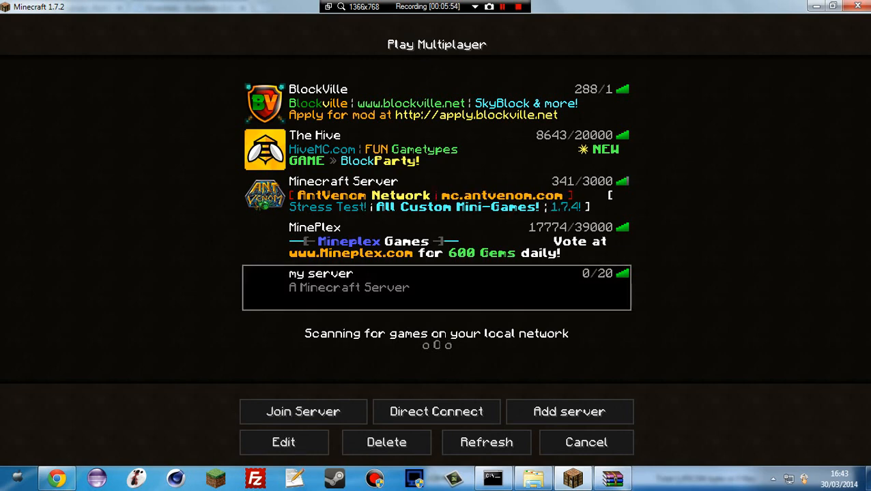
# - Open the server properties file from the youtube server folder and look through its settings down to the motd line
pyautogui.click(534, 479)
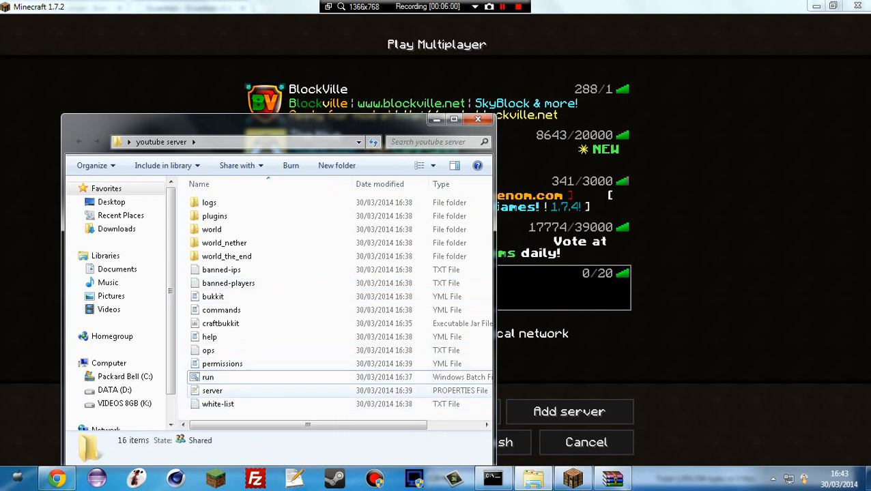
pyautogui.click(235, 391)
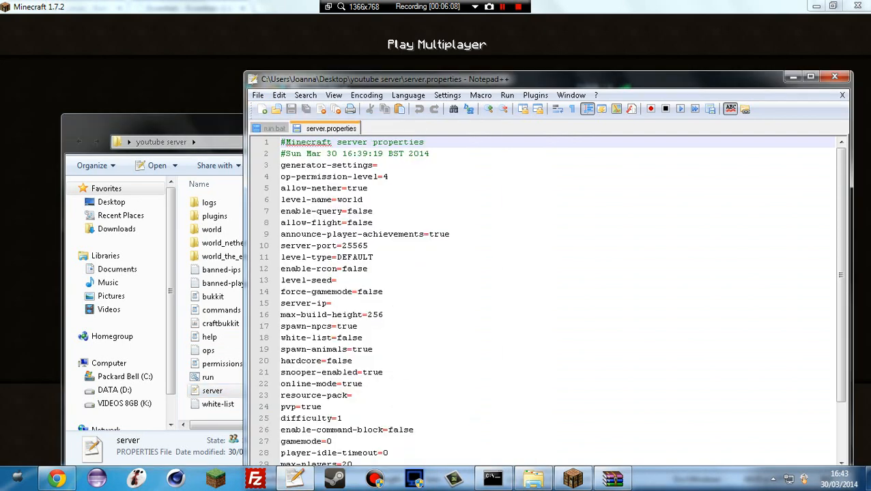
pyautogui.click(369, 189)
pyautogui.click(373, 210)
pyautogui.click(373, 223)
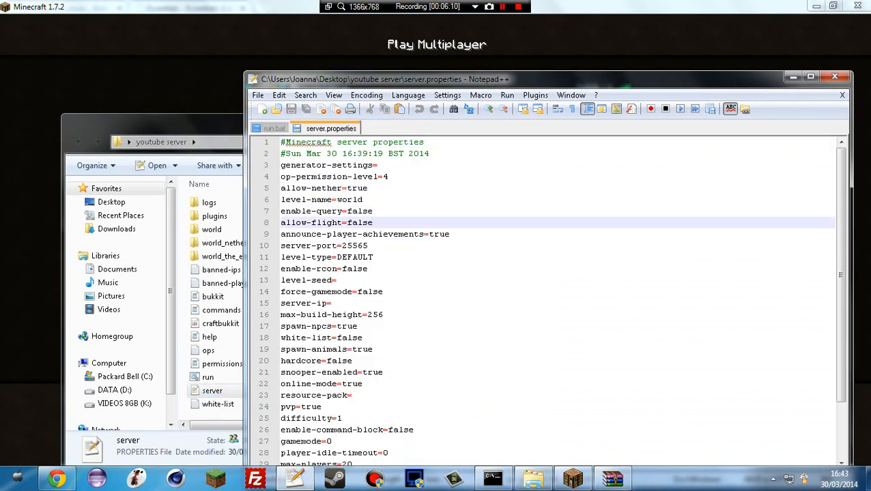
pyautogui.click(368, 269)
pyautogui.scroll(-1, 551, 302)
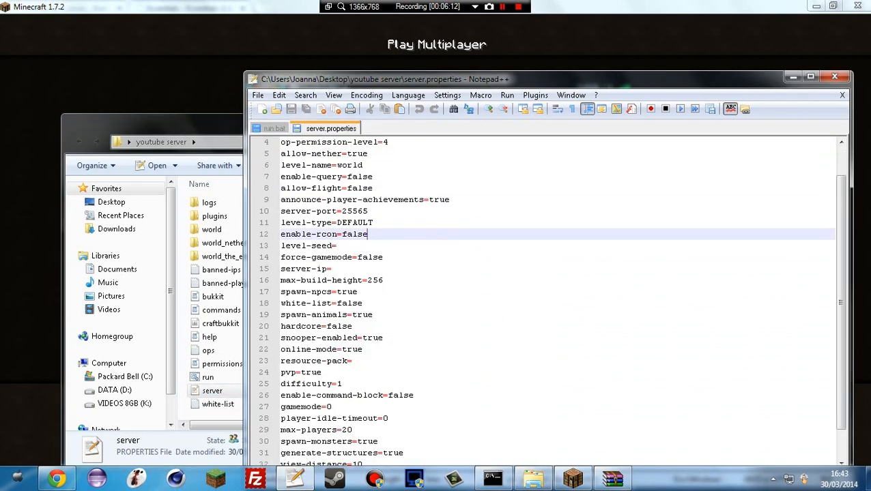
pyautogui.moveTo(410, 79); pyautogui.dragTo(404, 45)
pyautogui.scroll(-1, 551, 266)
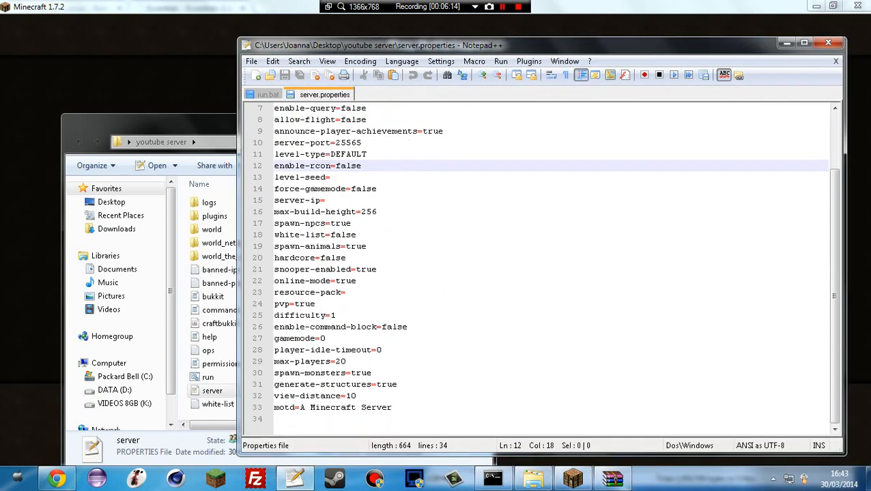
# - Replace the motd value with "Hell YouTube! :)"
pyautogui.moveTo(392, 407); pyautogui.dragTo(301, 408)
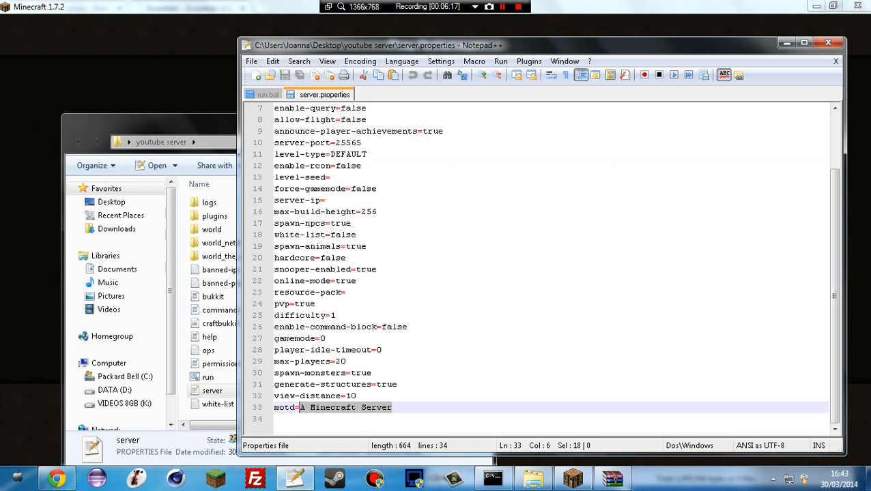
pyautogui.write('Hell Yout')
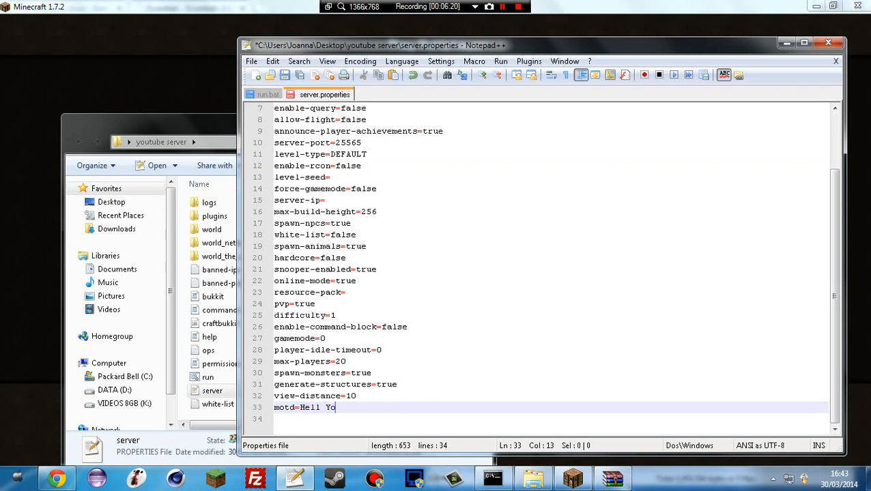
pyautogui.press('BackSpace')
pyautogui.write('Tube! :)')
# - Set max-players to 60
pyautogui.press('Up')
pyautogui.press('Up')
pyautogui.press('Up')
pyautogui.press('Up')
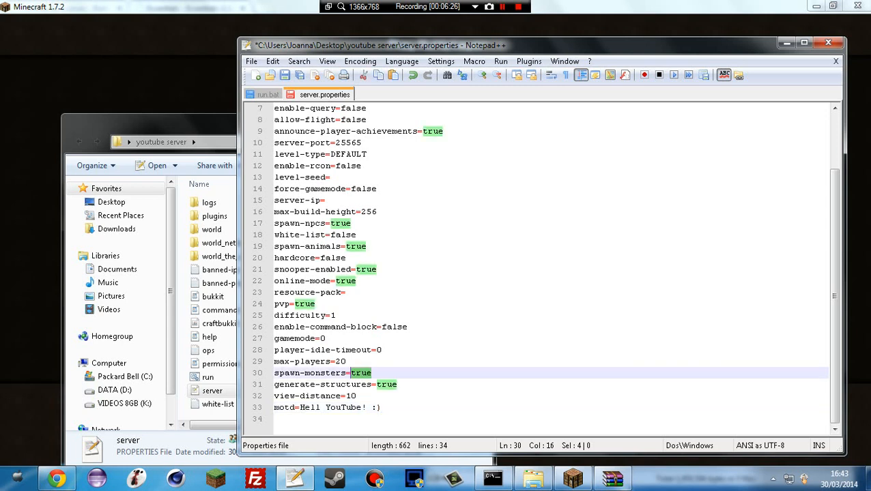
pyautogui.hotkey('shift', 'Left')
pyautogui.hotkey('shift', 'Left')
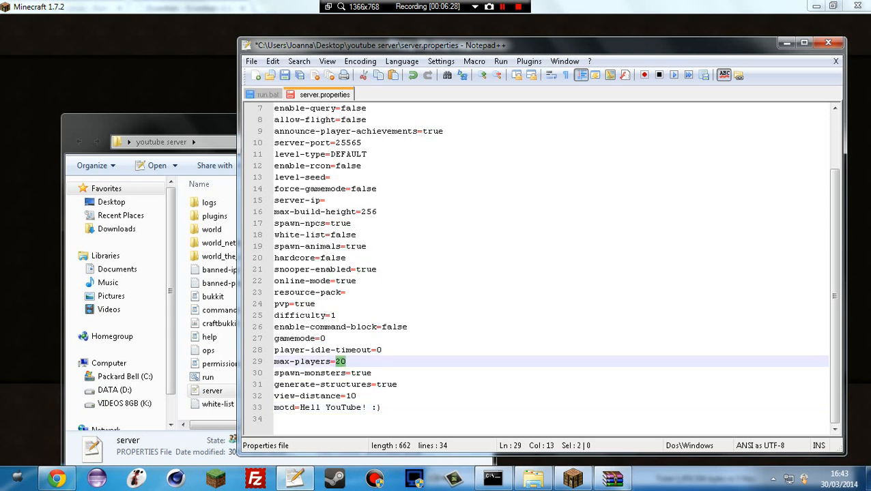
pyautogui.write('800')
pyautogui.press('BackSpace')
pyautogui.press('BackSpace')
pyautogui.press('BackSpace')
pyautogui.write('60')
# - Examine the difficulty, pvp, resource-pack, snooper-enabled and online-mode settings in the properties file
pyautogui.click(336, 315)
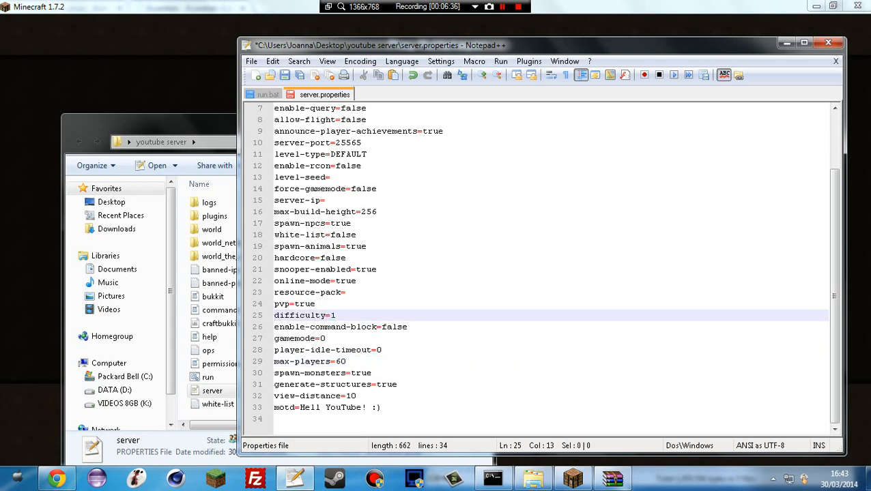
pyautogui.hotkey('shift', 'Right')
pyautogui.press('Right')
pyautogui.hotkey('shift', 'Left')
pyautogui.press('Right')
pyautogui.press('Up')
pyautogui.hotkey('ctrl', 'shift', 'Left')
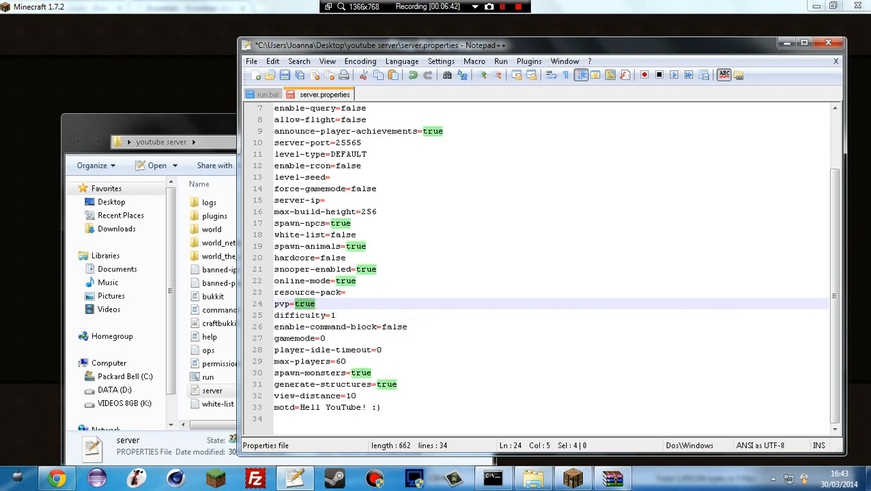
pyautogui.hotkey('shift', 'Down')
pyautogui.hotkey('shift', 'Up')
pyautogui.hotkey('shift', 'Right')
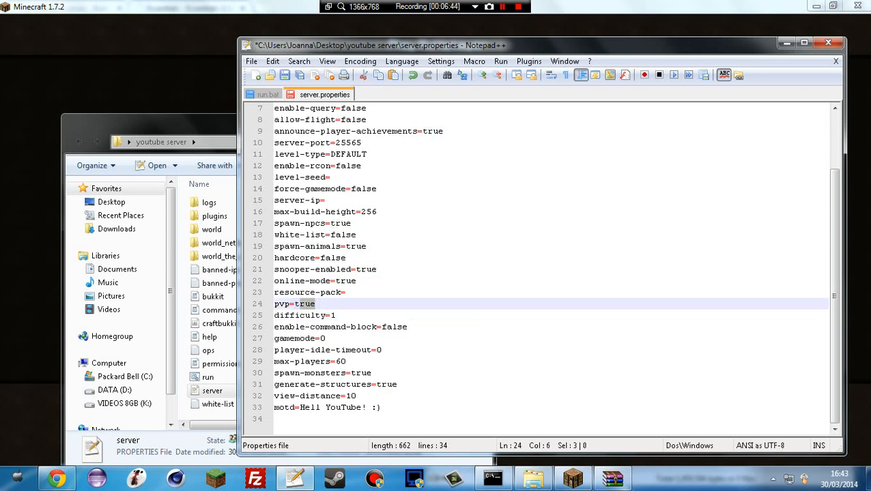
pyautogui.press('Up')
pyautogui.press('End')
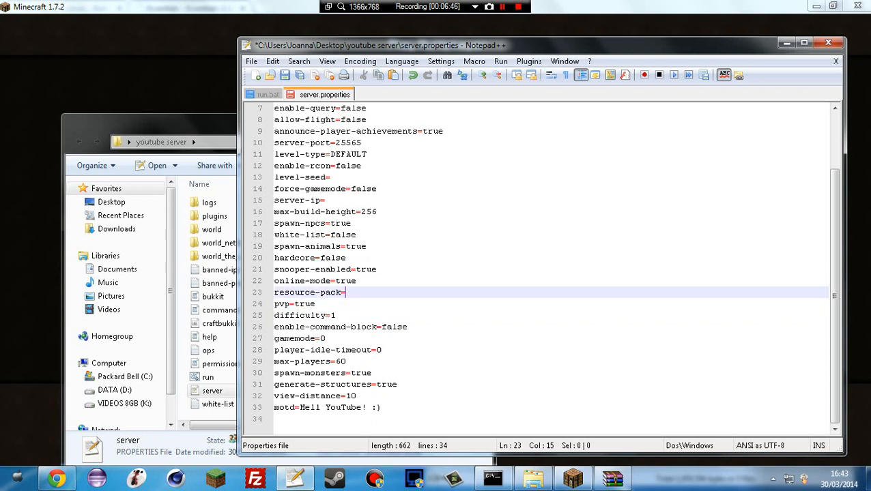
pyautogui.click(357, 281)
pyautogui.click(377, 269)
pyautogui.click(357, 281)
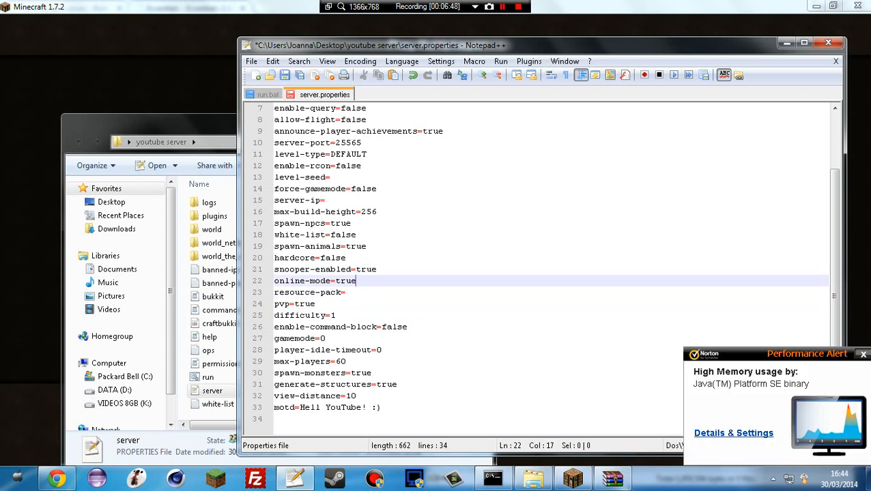
pyautogui.hotkey('ctrl', 'shift', 'Left')
pyautogui.hotkey('shift', 'Left')
# - Save the changes to server.properties and close Notepad++
pyautogui.press('Left')
pyautogui.hotkey('ctrl', 's')
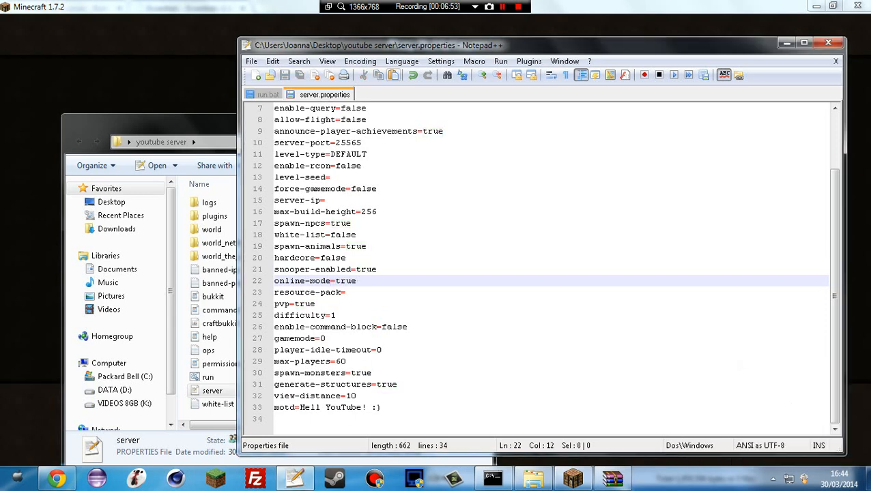
pyautogui.click(828, 42)
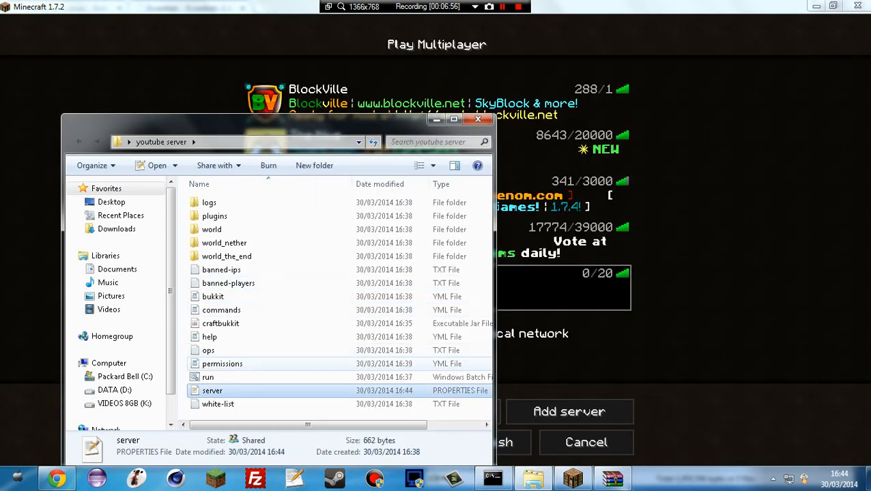
# - Reload the server from its console with the rl command, and minimise the console and folder windows
pyautogui.click(493, 477)
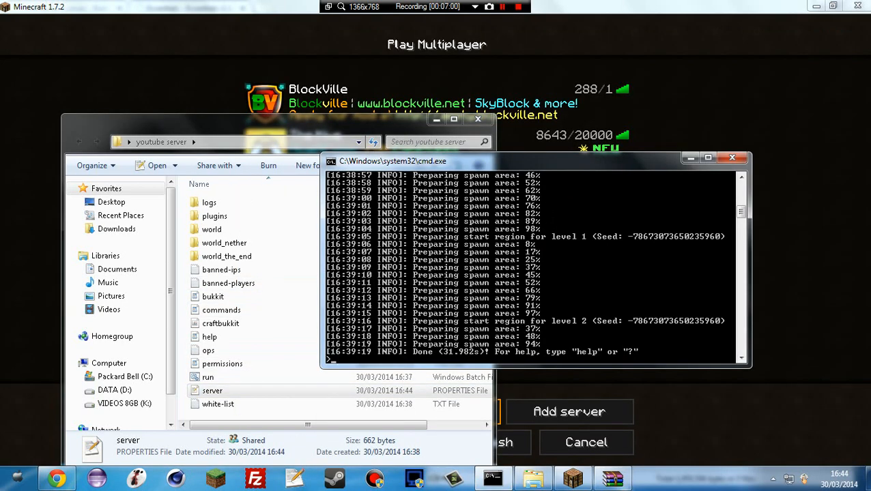
pyautogui.write('rl')
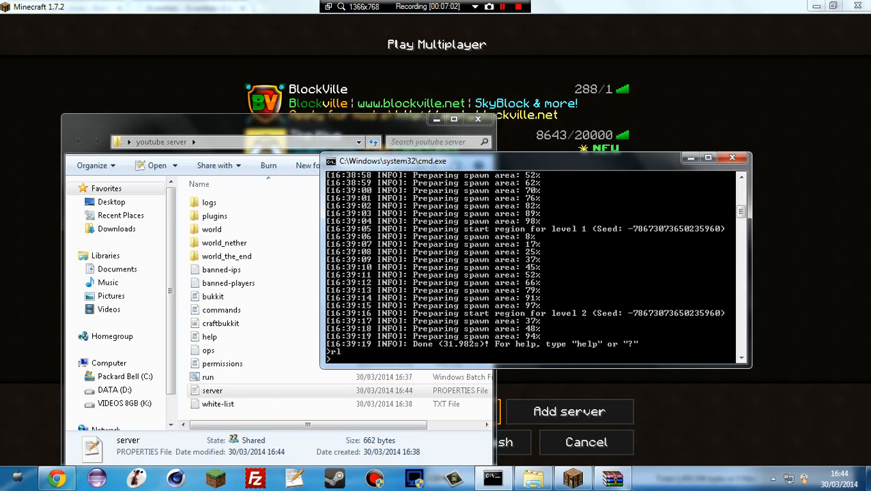
pyautogui.press('Return')
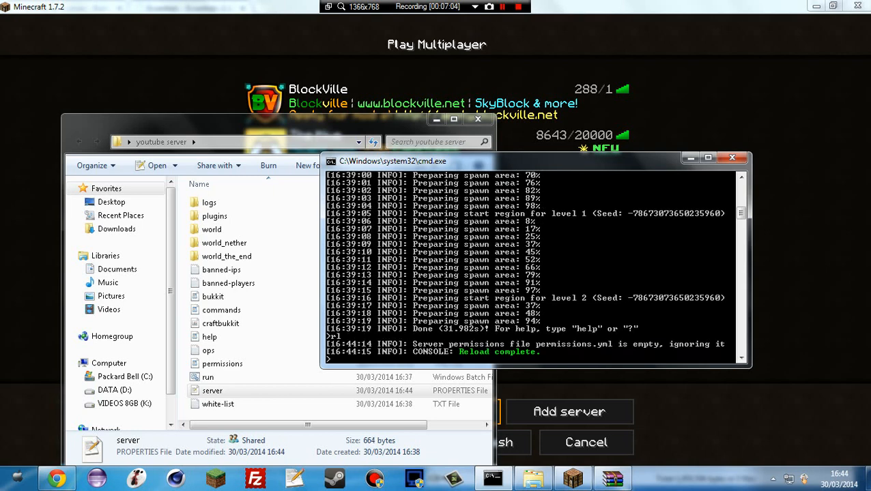
pyautogui.click(691, 157)
pyautogui.click(691, 158)
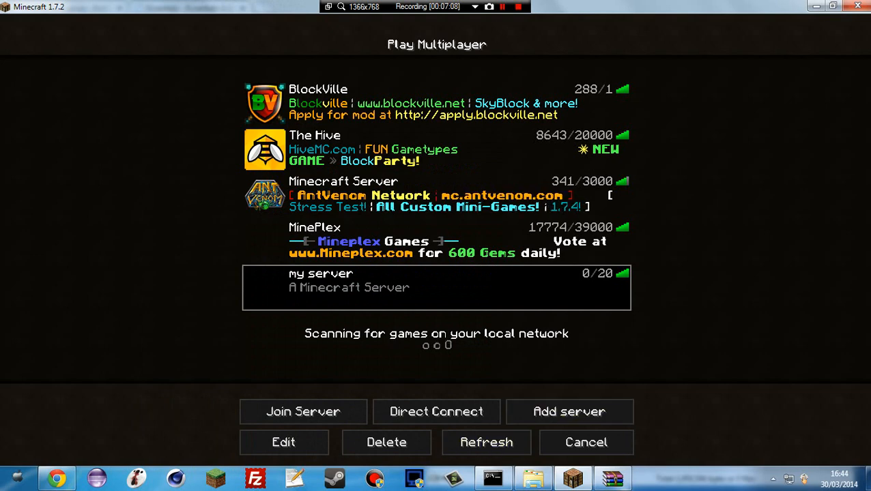
# - Refresh Minecraft's multiplayer list and join "my server"
pyautogui.click(486, 442)
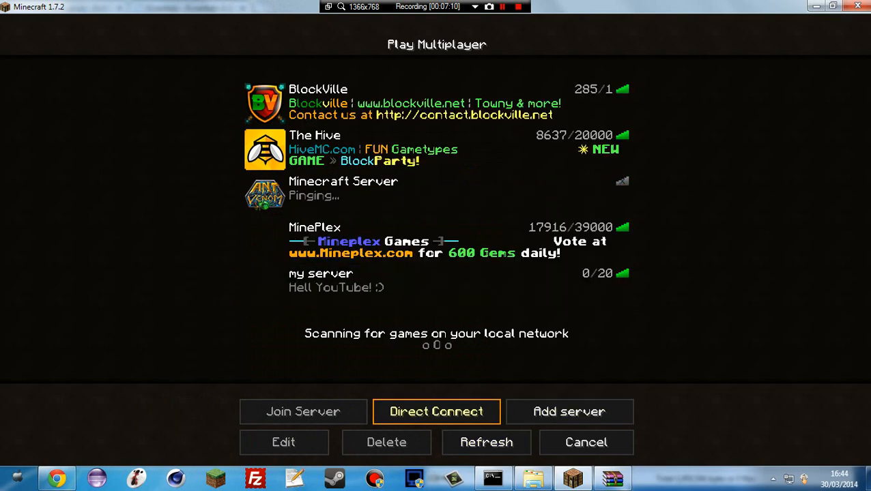
pyautogui.click(437, 288)
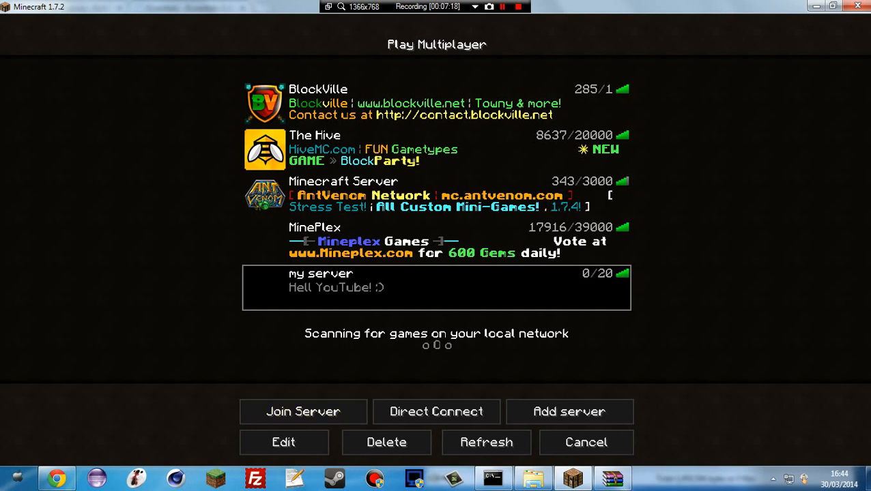
pyautogui.click(303, 411)
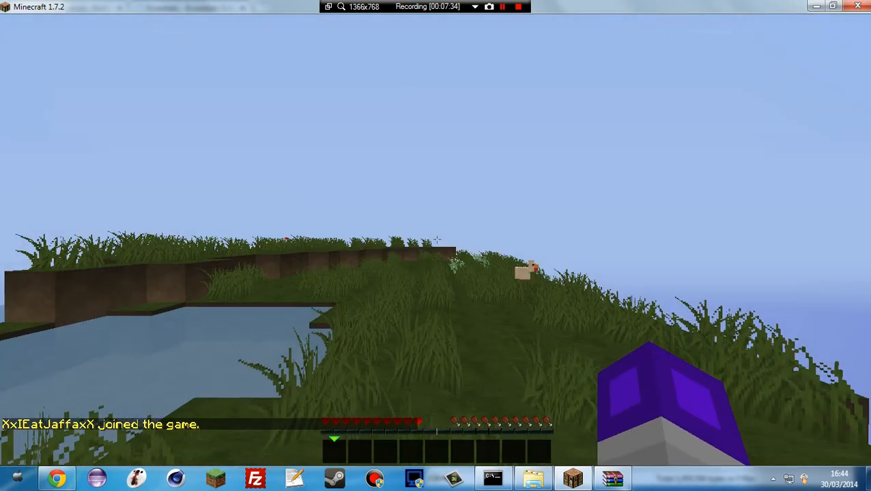
# - Walk forward in the server world and send the test chat message "asdfgldflkgj"
pyautogui.press('w')
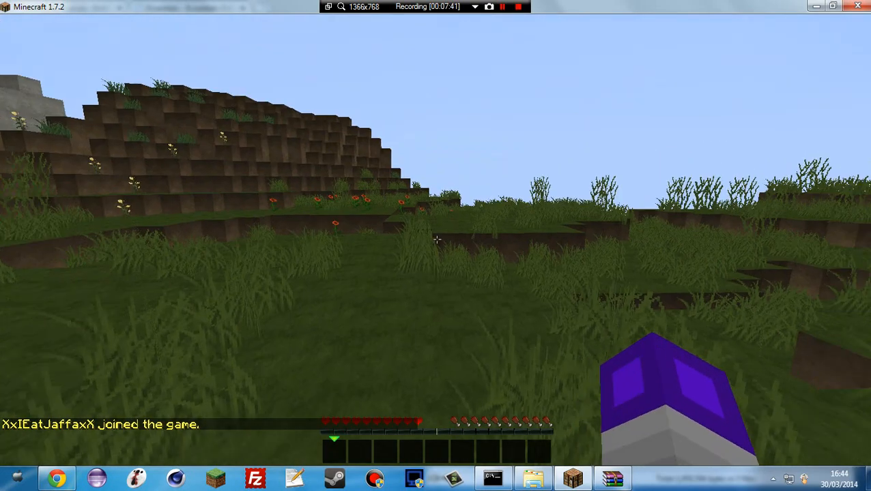
pyautogui.press('t')
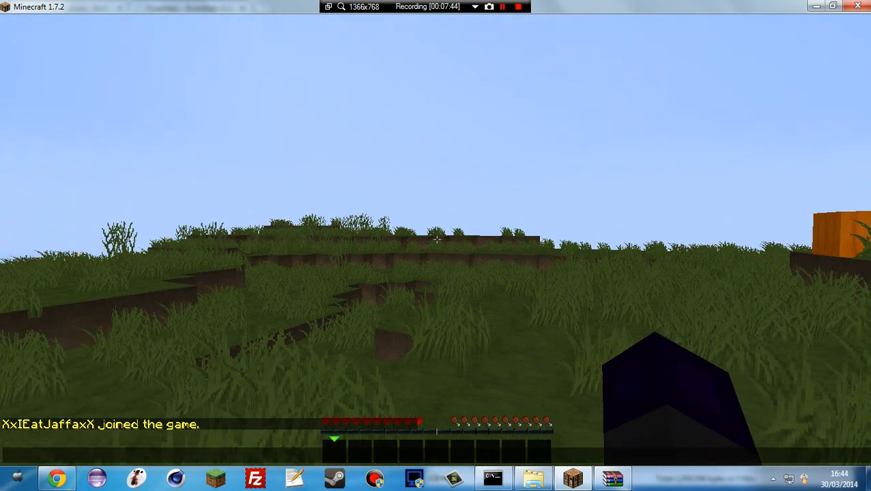
pyautogui.write('asdfgldflkgj')
pyautogui.press('Return')
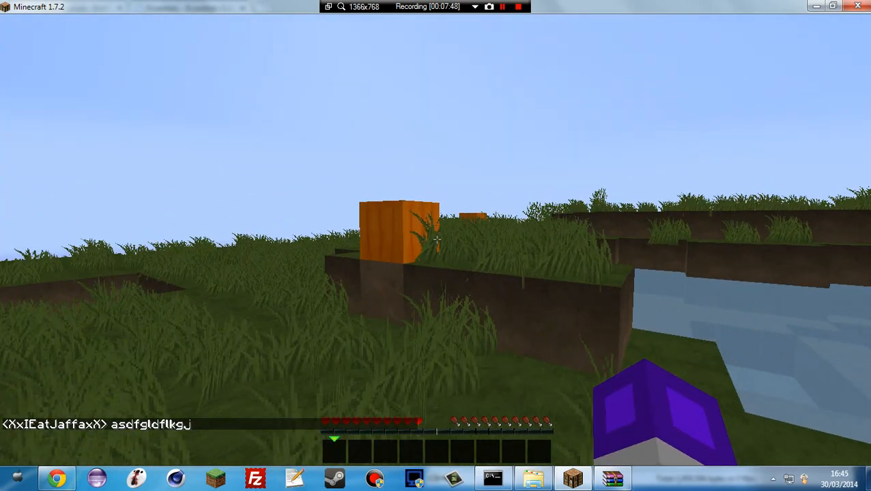
# - Walk across the grassland to the white flowers, breaking a tuft of grass on the way
pyautogui.press('w')
pyautogui.click(437, 239)
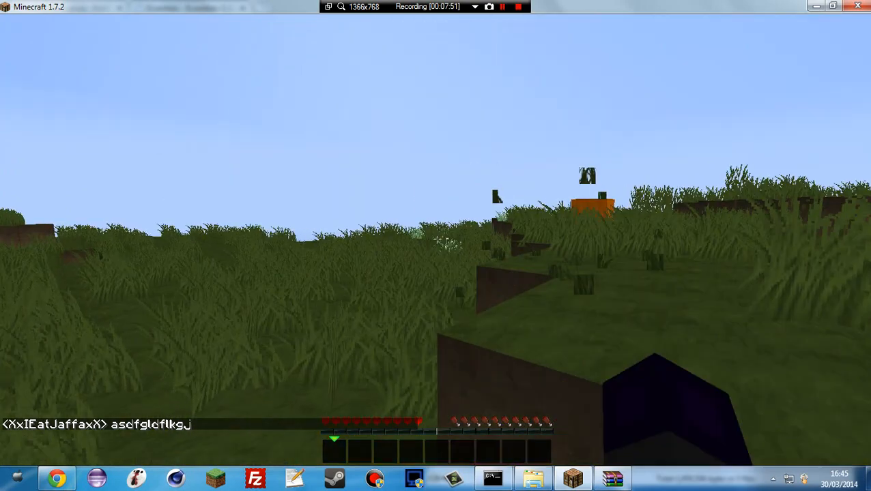
pyautogui.press('w')
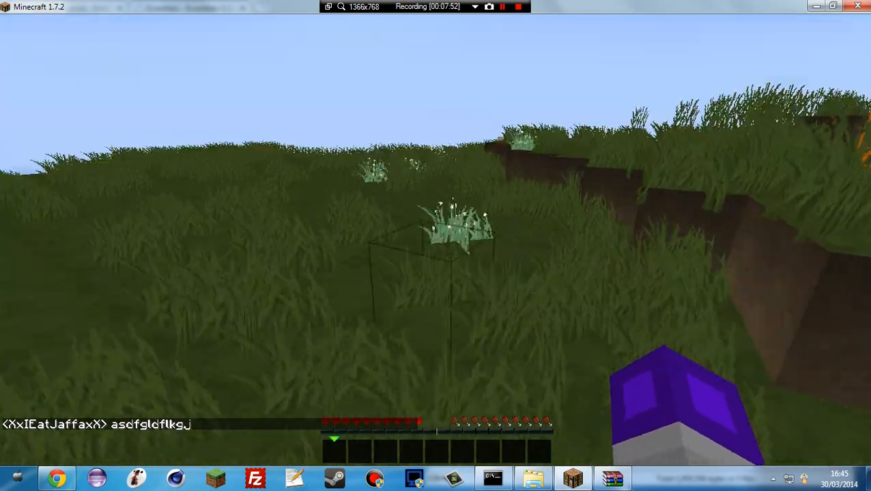
pyautogui.press('w')
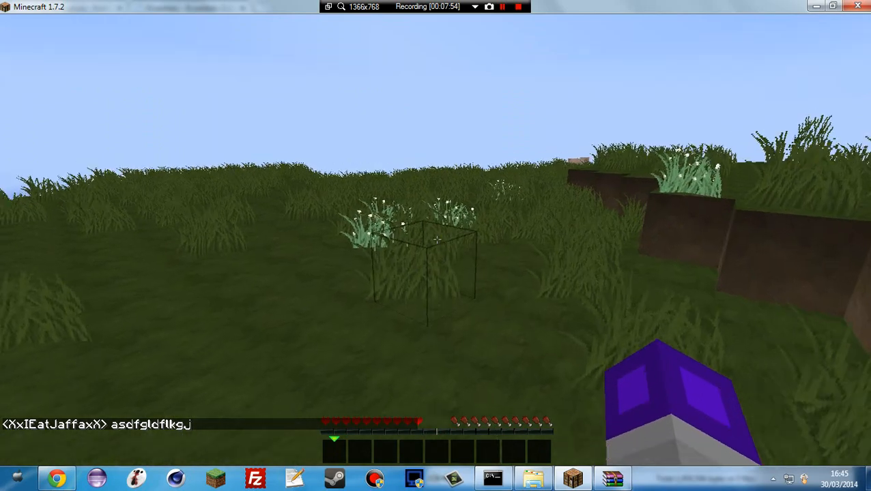
pyautogui.press('w')
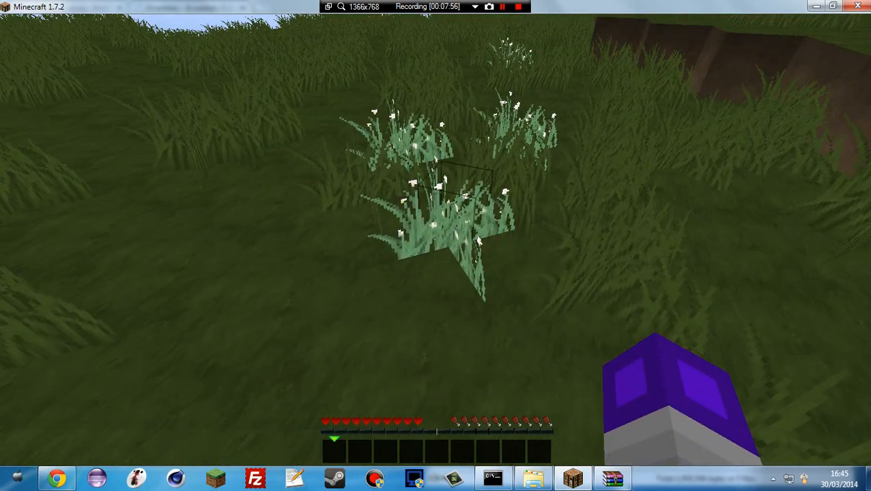
# - Pick an Azure Bluet from the grassland, plant it back in the ground, and open the inventory
pyautogui.click(437, 240)
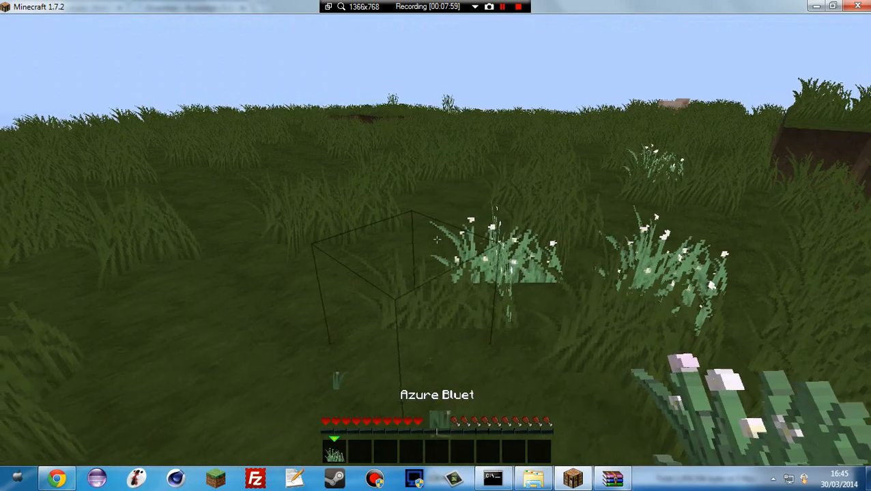
pyautogui.rightClick(437, 239)
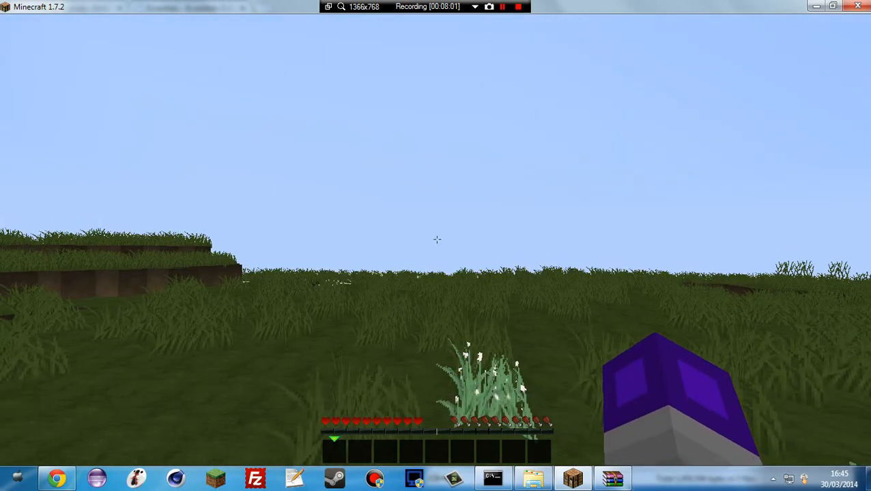
pyautogui.press('e')
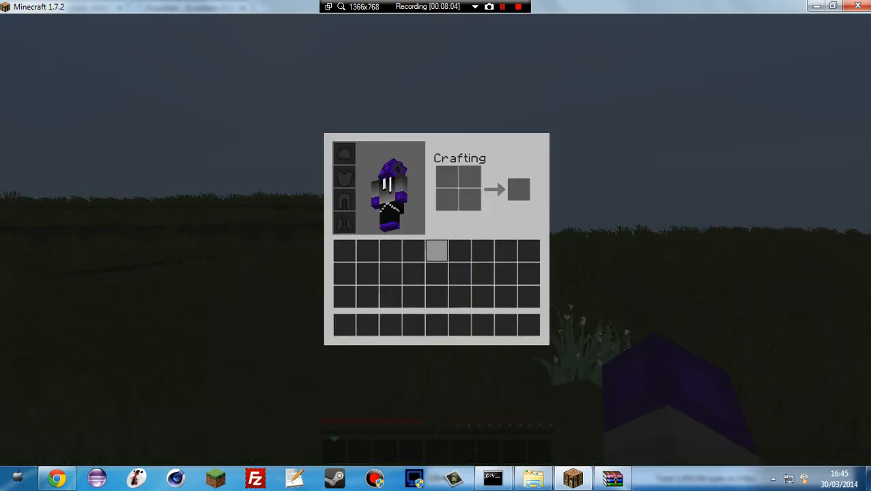
# - Disconnect from the server to the title screen and close the game
pyautogui.press('Escape')
pyautogui.press('Escape')
pyautogui.click(435, 271)
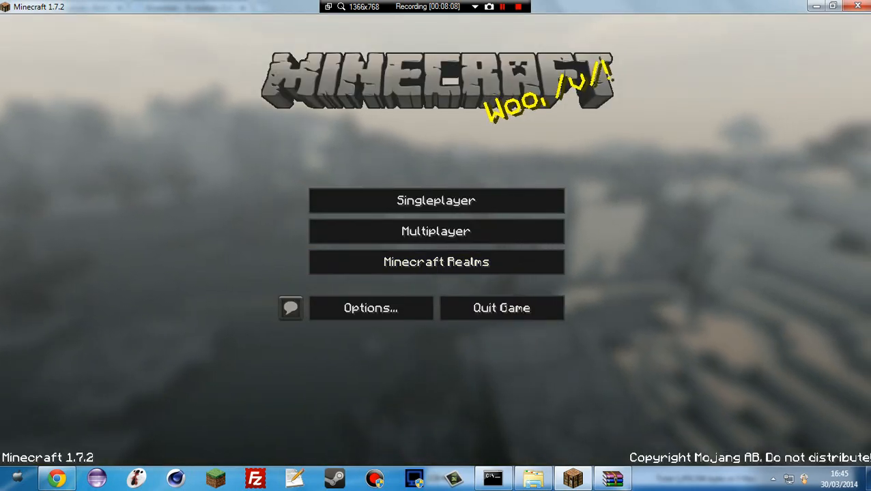
pyautogui.click(816, 6)
pyautogui.click(572, 479)
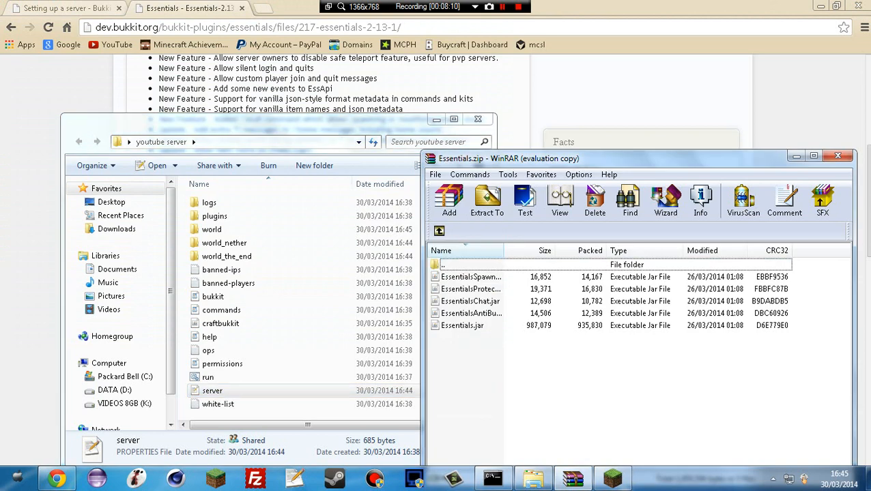
# - Start Minecraft again from the Minecraft Launcher with the OptiFine profile
pyautogui.click(612, 479)
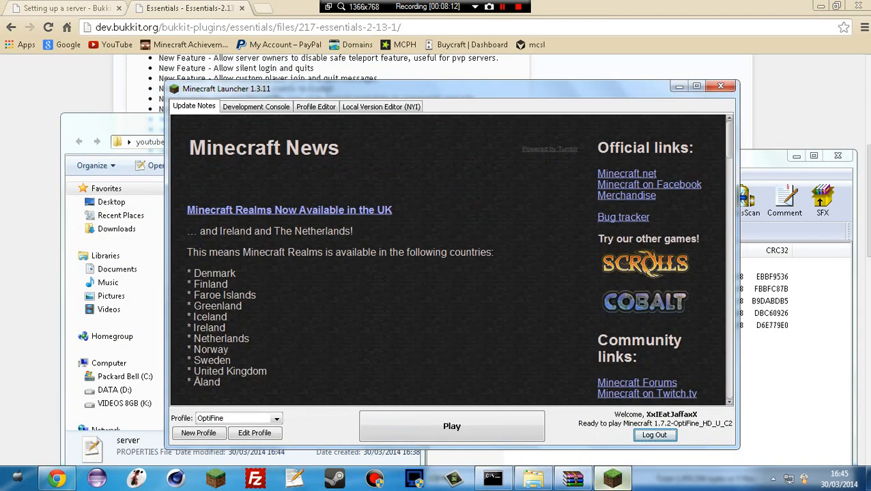
pyautogui.click(612, 479)
pyautogui.click(612, 479)
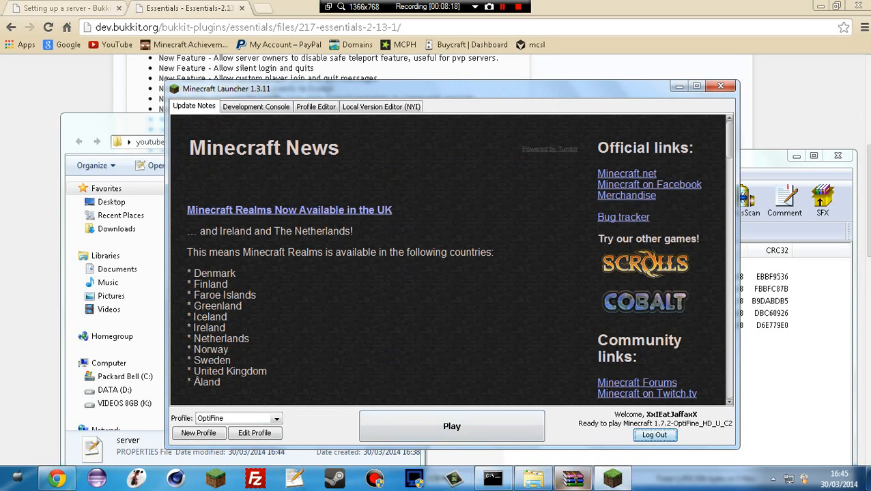
pyautogui.click(613, 480)
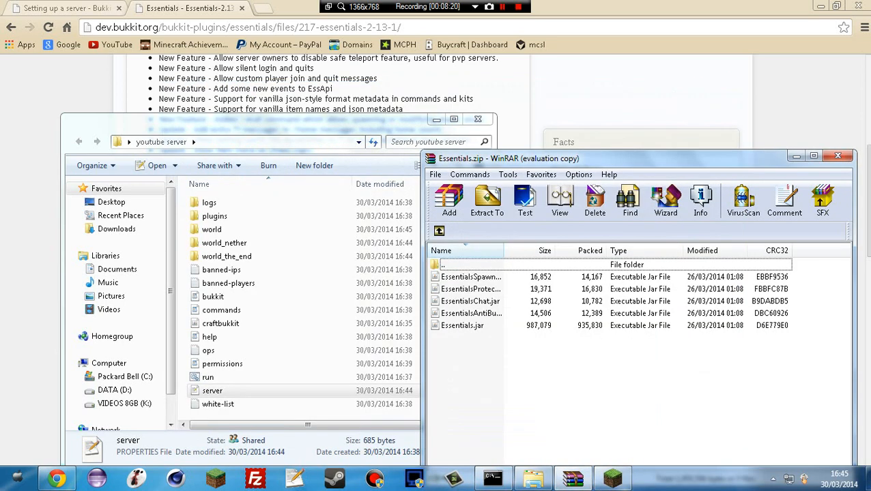
pyautogui.click(612, 479)
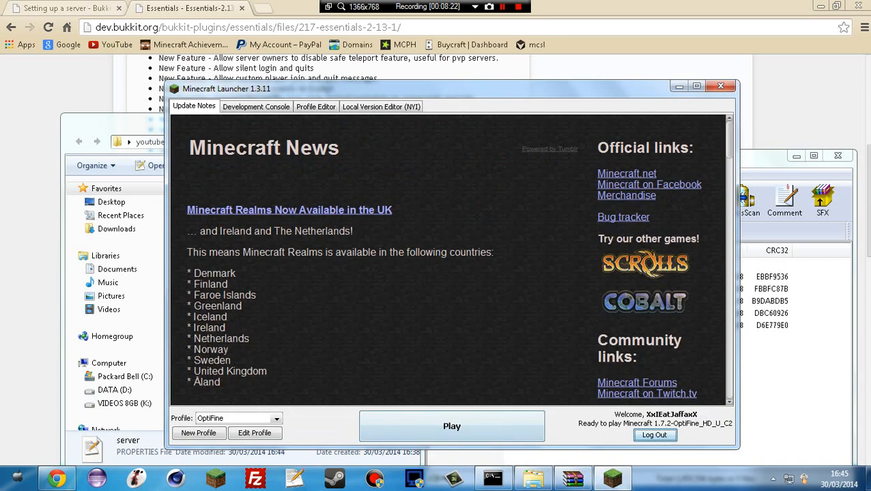
pyautogui.click(612, 479)
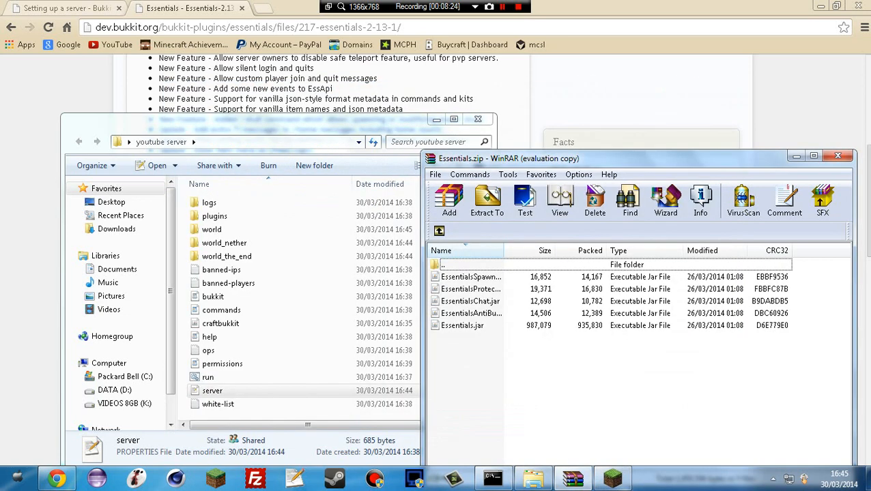
# - Copy all five Essentials jar files from Essentials.zip into the server's plugins folder
pyautogui.click(462, 326)
pyautogui.click(470, 301)
pyautogui.click(470, 278)
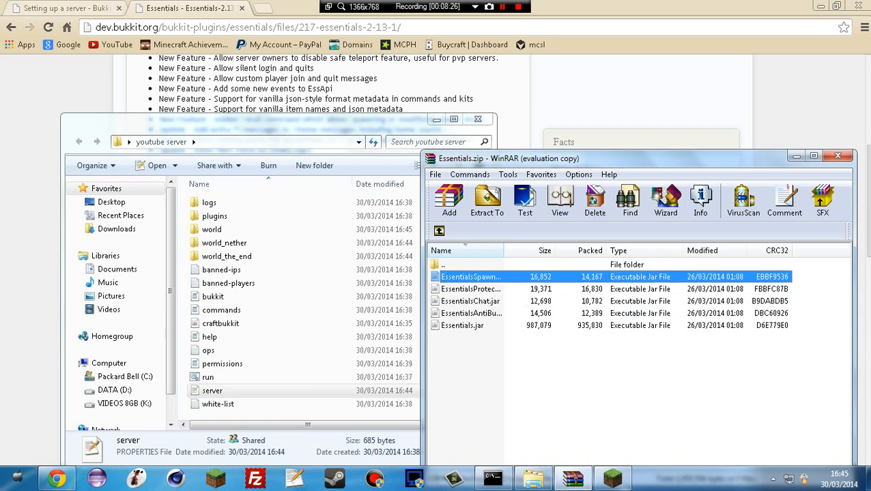
pyautogui.click(215, 215)
pyautogui.doubleClick(214, 216)
pyautogui.moveTo(572, 402); pyautogui.dragTo(314, 293)
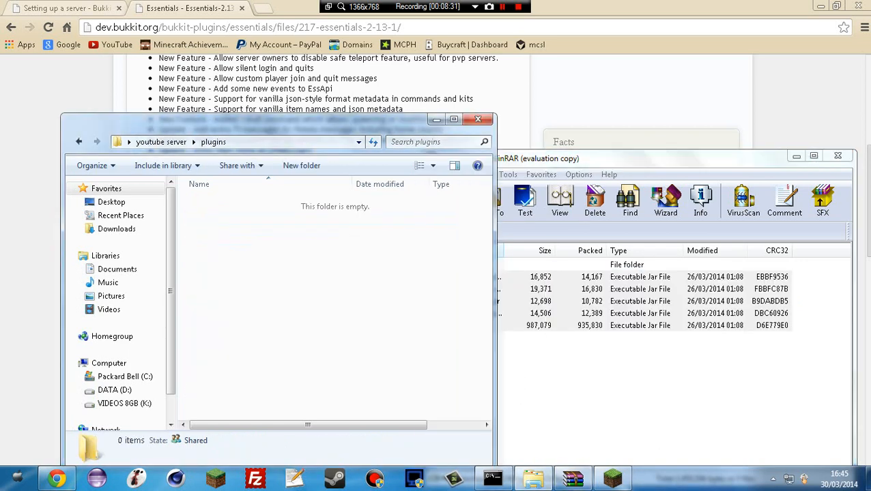
pyautogui.click(575, 386)
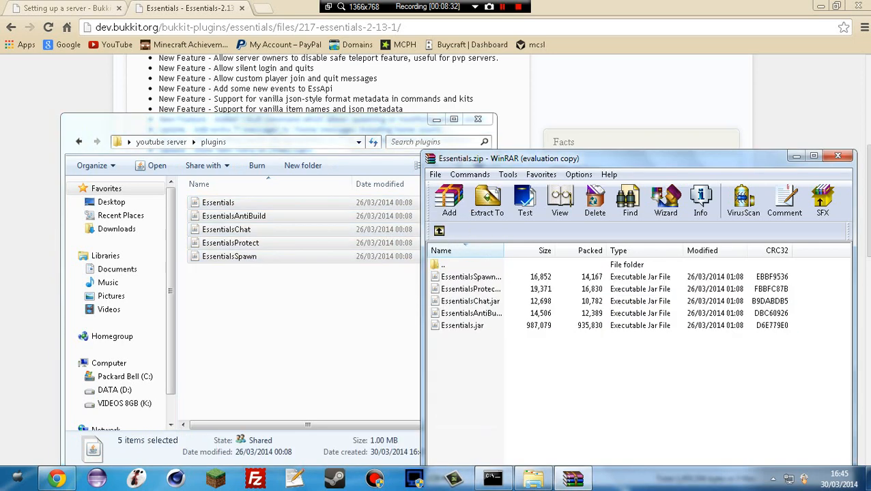
# - Leave the Essentials.zip archive, close WinRAR, and deselect the copied files in the plugins folder
pyautogui.click(471, 265)
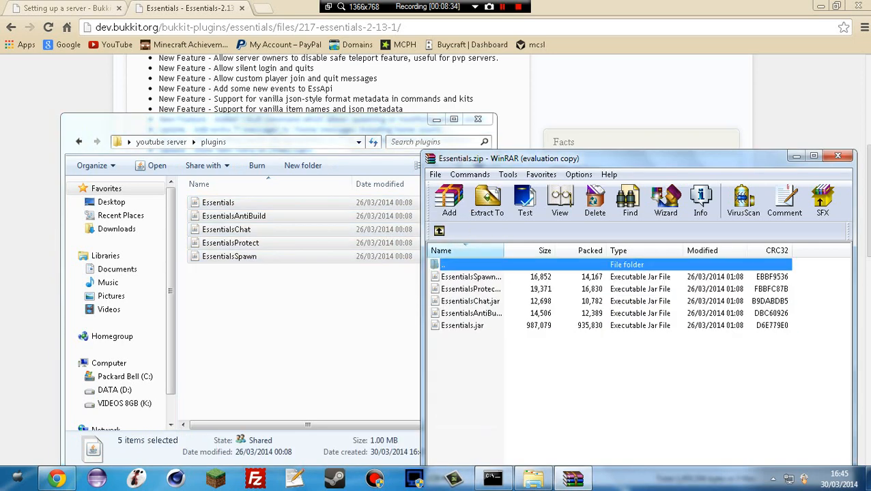
pyautogui.click(439, 230)
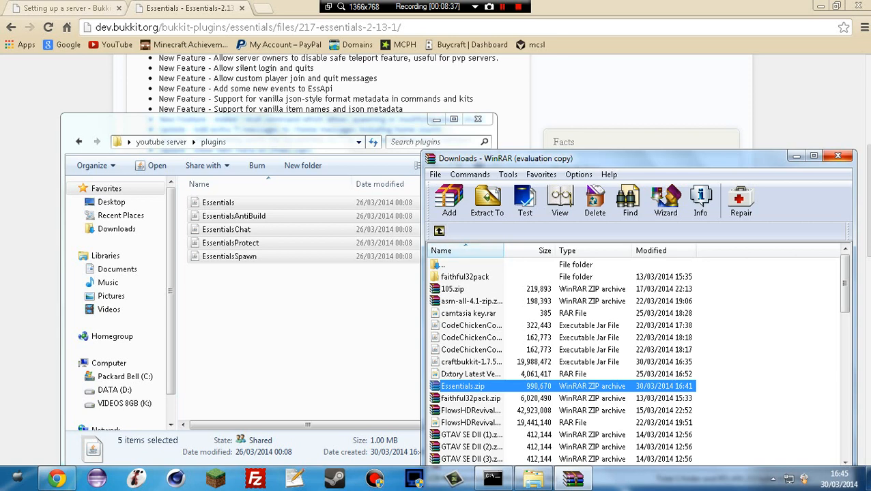
pyautogui.click(837, 156)
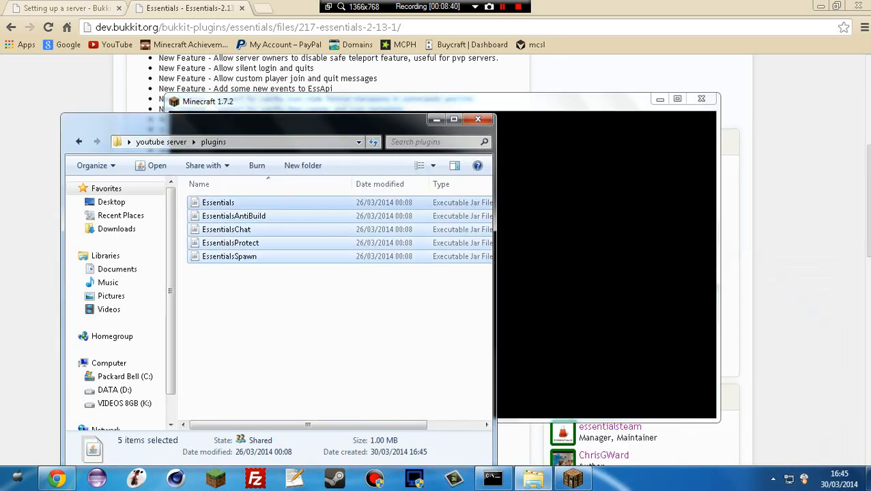
pyautogui.moveTo(315, 317); pyautogui.dragTo(288, 327)
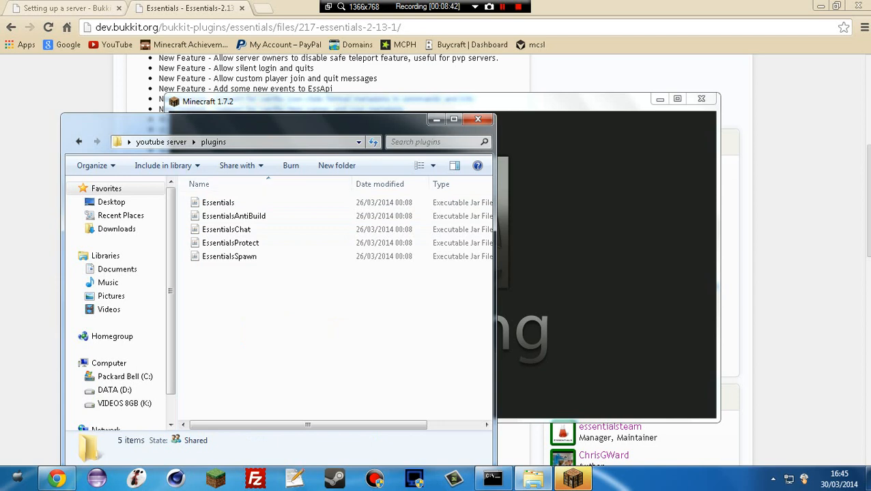
pyautogui.click(161, 142)
pyautogui.doubleClick(207, 378)
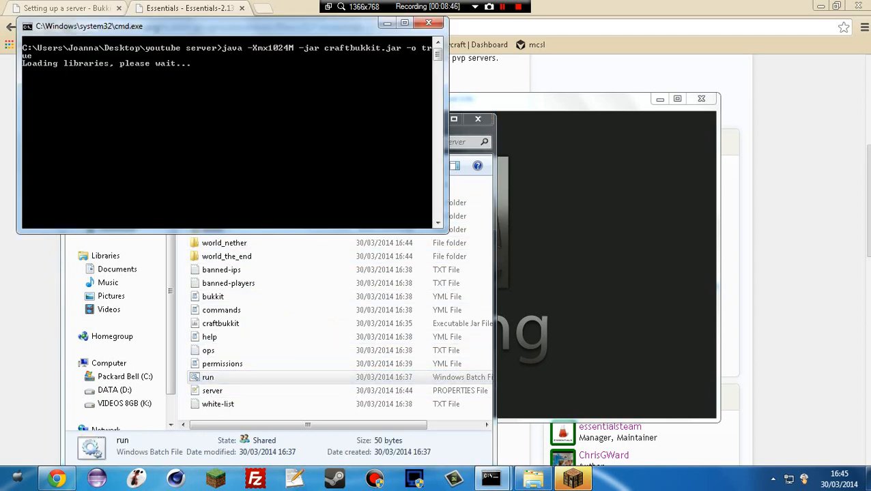
pyautogui.click(429, 23)
# - Reload the running server with the rl command to load the Essentials plugins, and minimise its console
pyautogui.click(492, 478)
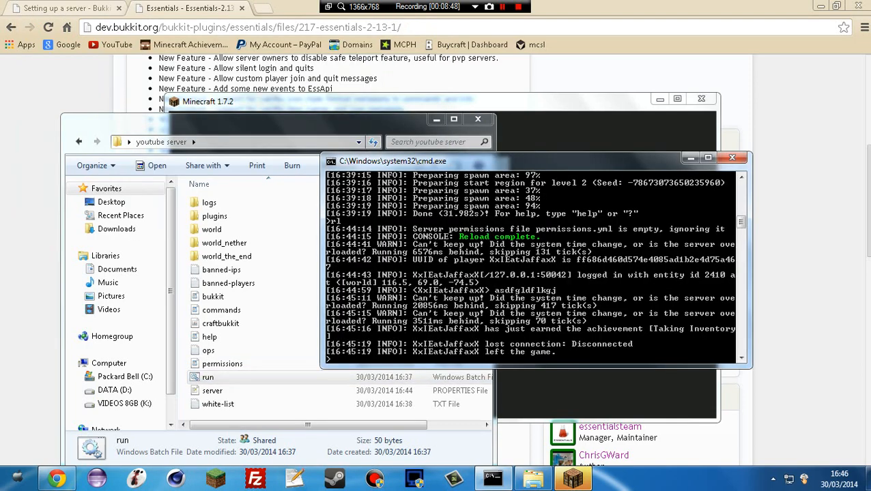
pyautogui.write('rl')
pyautogui.press('Return')
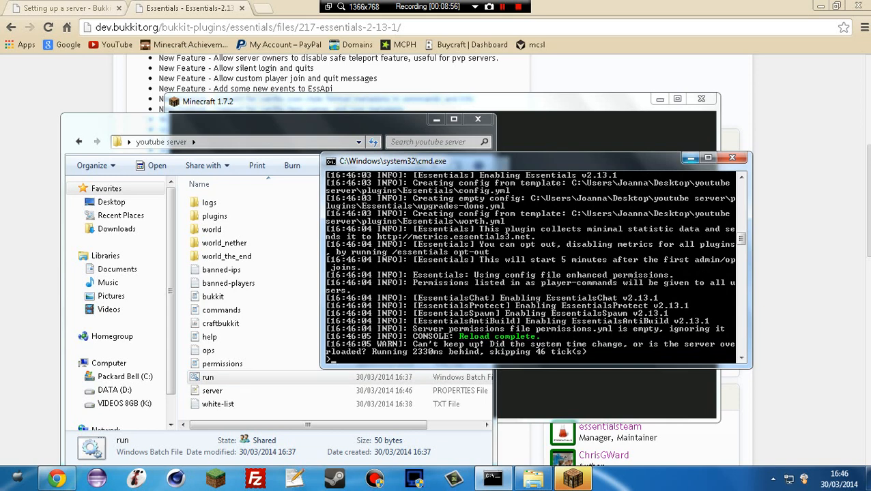
pyautogui.click(690, 157)
pyautogui.click(672, 184)
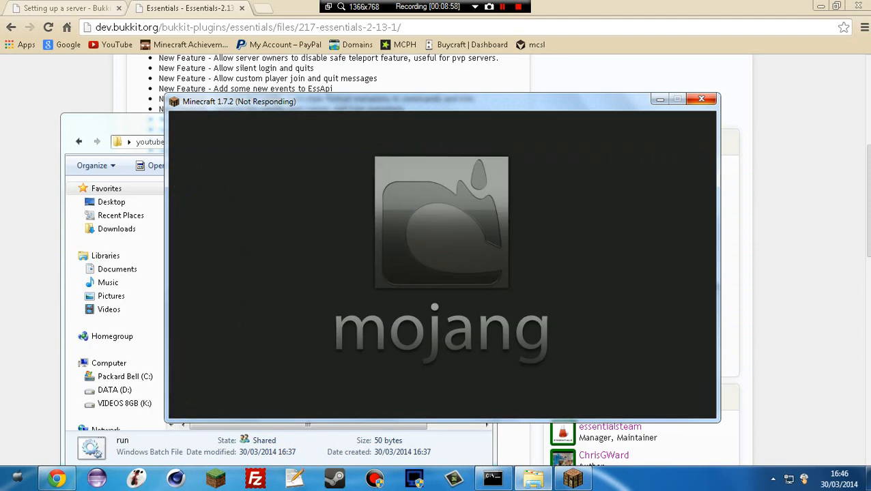
pyautogui.click(321, 443)
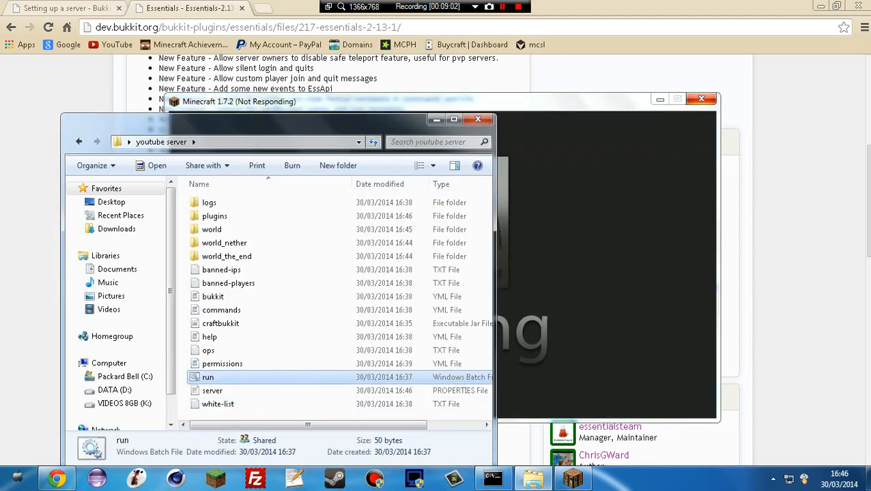
# - Search the installed programs for cmd and open a separate Command Prompt window
pyautogui.click(17, 477)
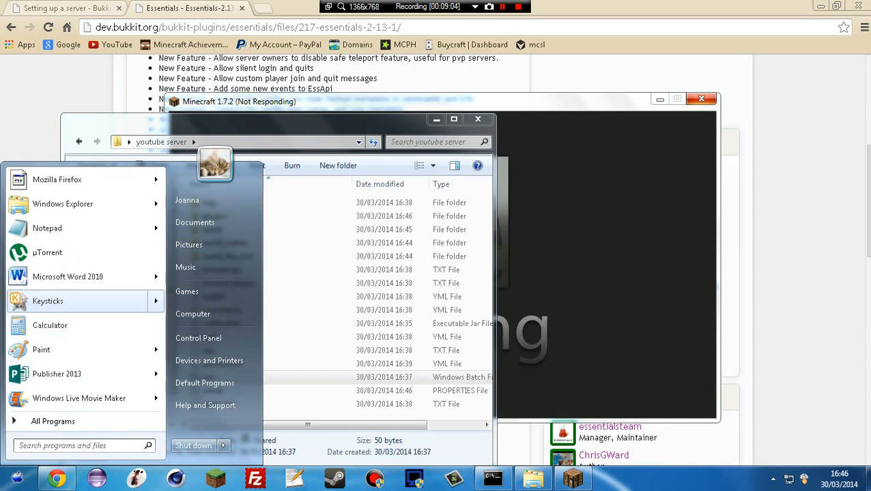
pyautogui.write('cmd')
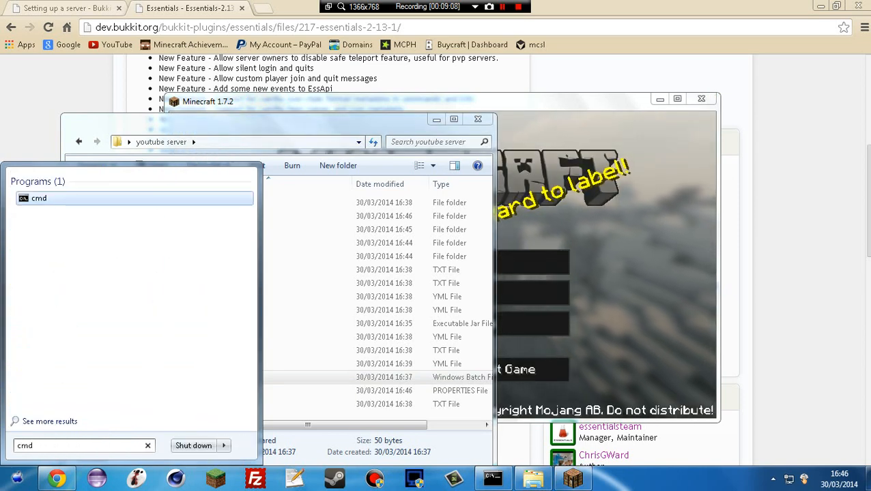
pyautogui.press('Return')
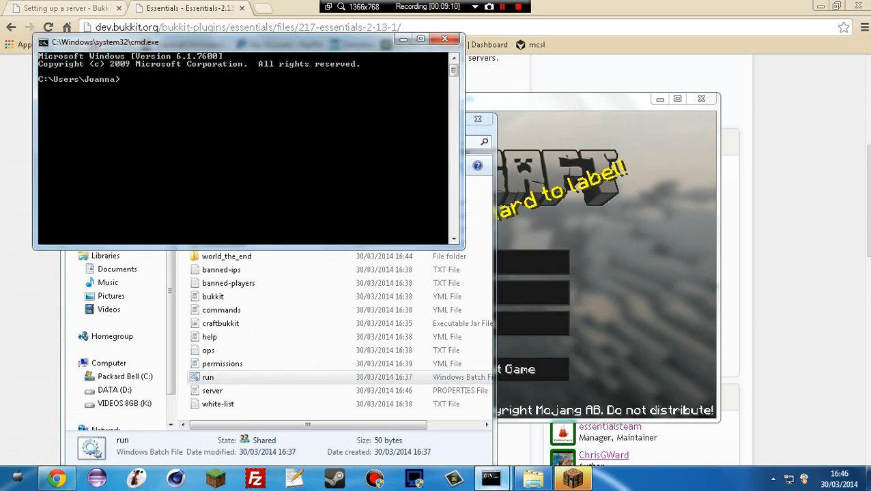
# - Restore the server console, review its Essentials reload log, and return to the separate Command Prompt window
pyautogui.moveTo(492, 479)
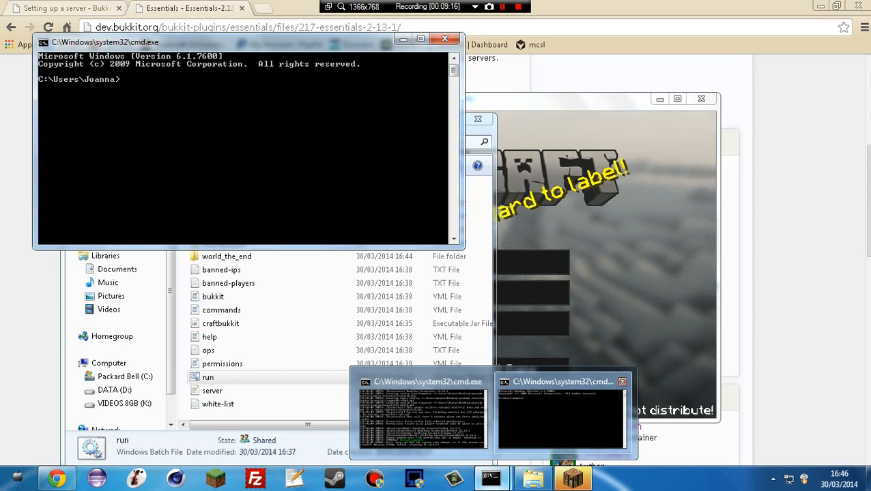
pyautogui.click(423, 413)
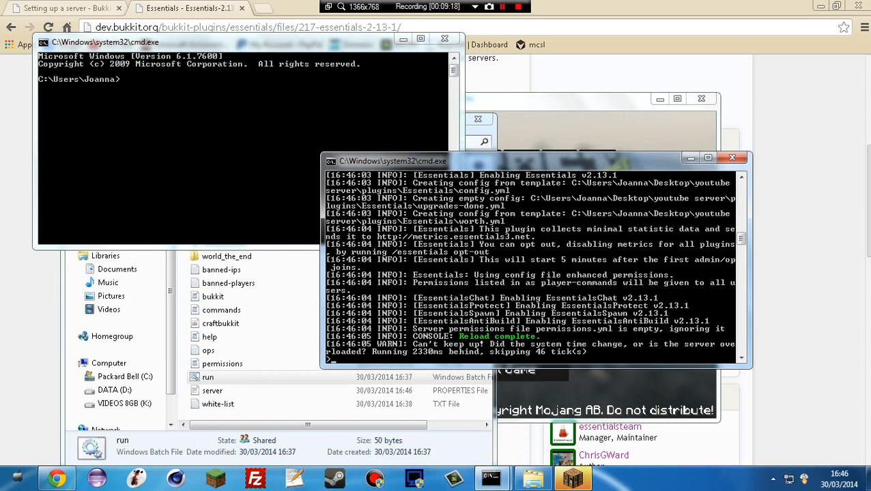
pyautogui.click(273, 150)
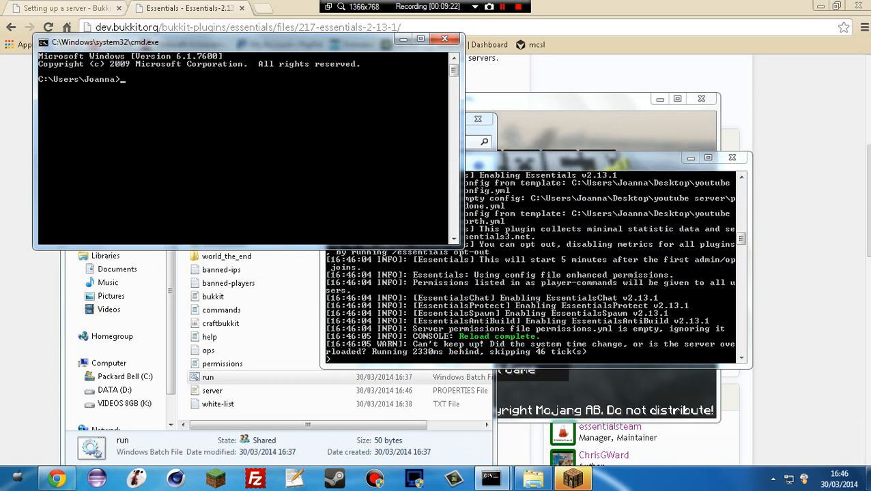
pyautogui.click(535, 269)
pyautogui.scroll(2, 536, 270)
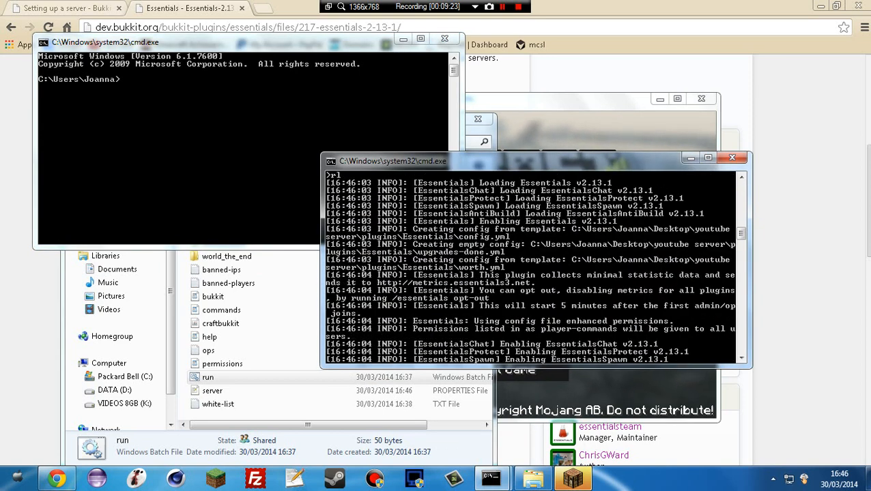
pyautogui.scroll(-2, 536, 266)
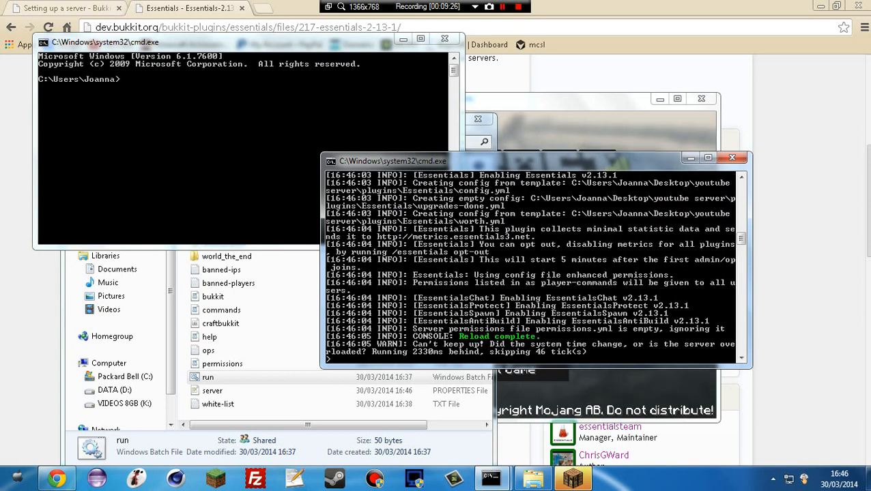
pyautogui.click(273, 198)
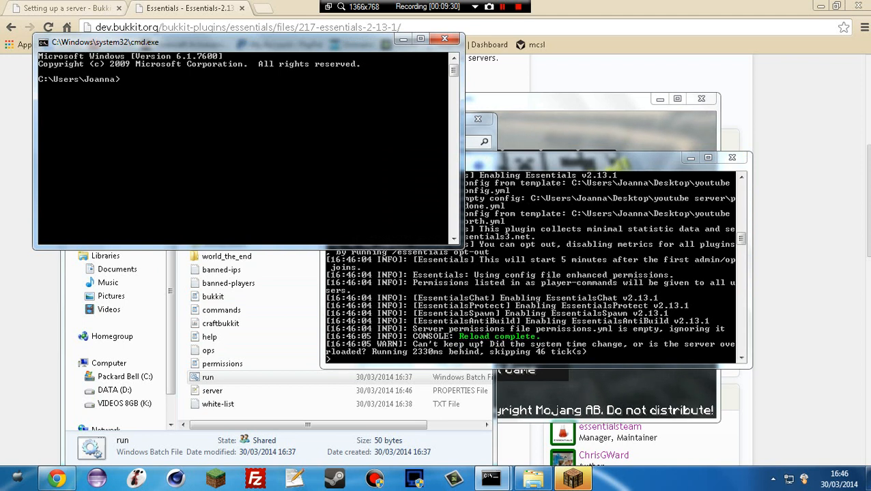
pyautogui.hotkey('ctrl', 'v')
pyautogui.hotkey('ctrl', 'v')
pyautogui.press('BackSpace')
pyautogui.press('BackSpace')
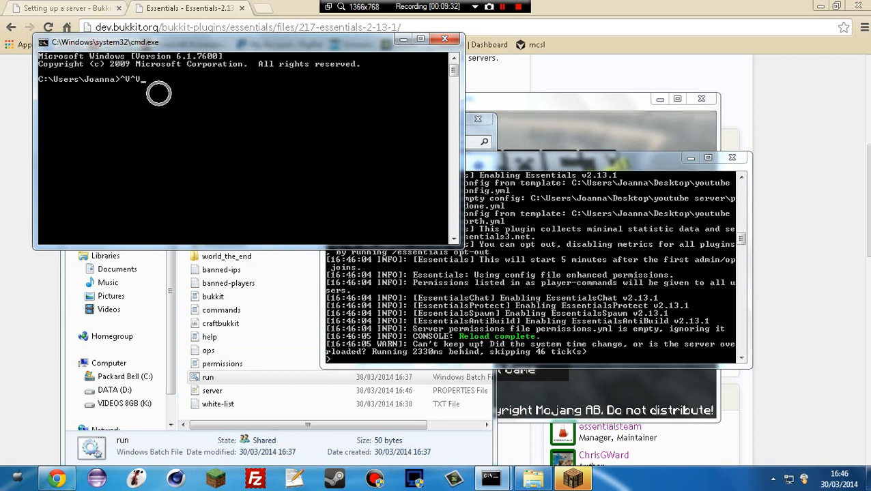
pyautogui.write('v')
pyautogui.press('BackSpace')
pyautogui.press('BackSpace')
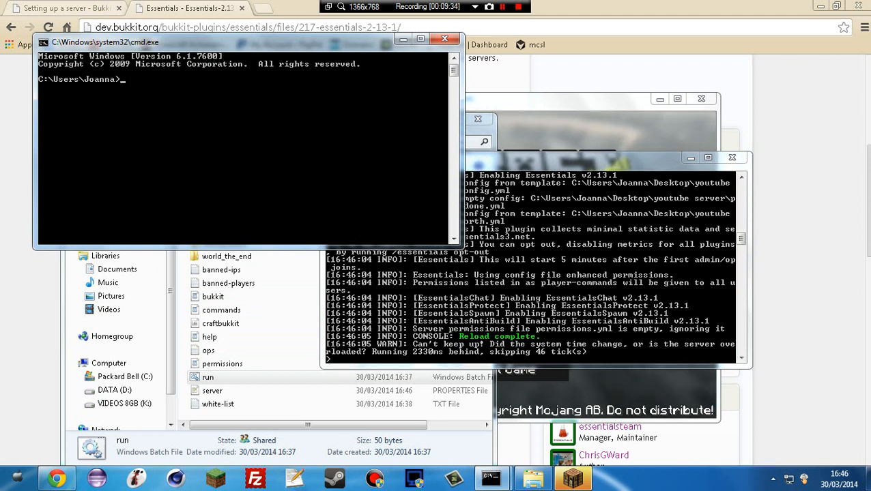
pyautogui.hotkey('ctrl', 'v')
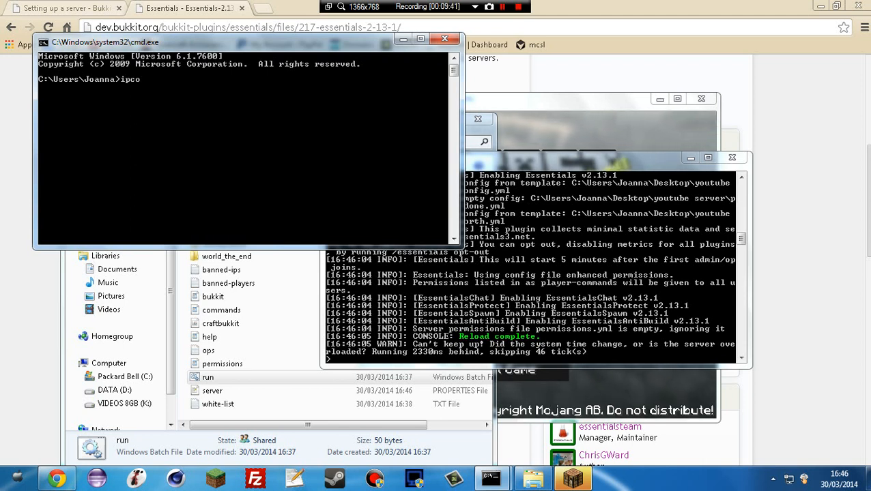
# - Run ipconfig in the separate Command Prompt window to list the computer's network addresses
pyautogui.write('ipconfig')
pyautogui.press('Return')
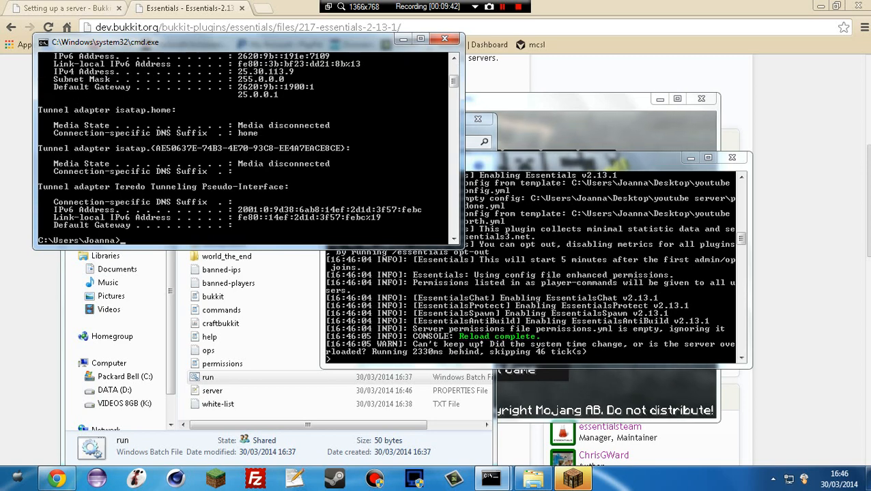
# - Review the ipconfig output for the Local Area Connection and Hamachi adapters' addresses
pyautogui.scroll(6, 246, 147)
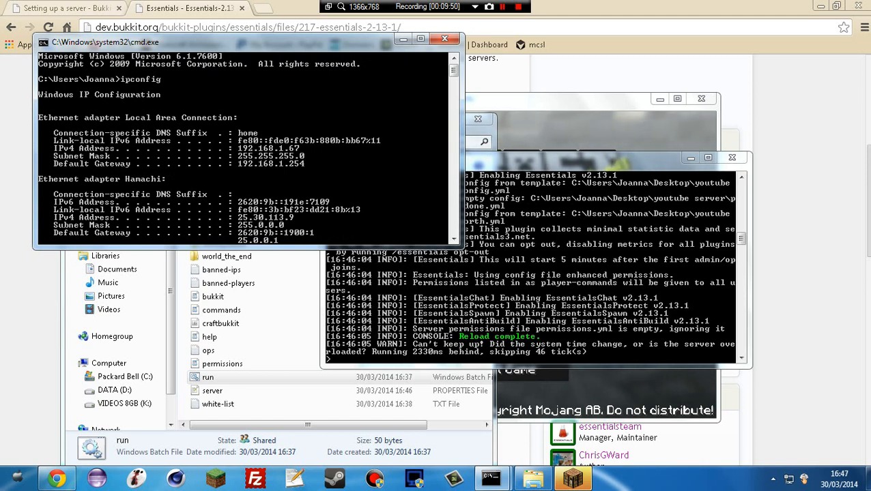
pyautogui.scroll(-1, 245, 147)
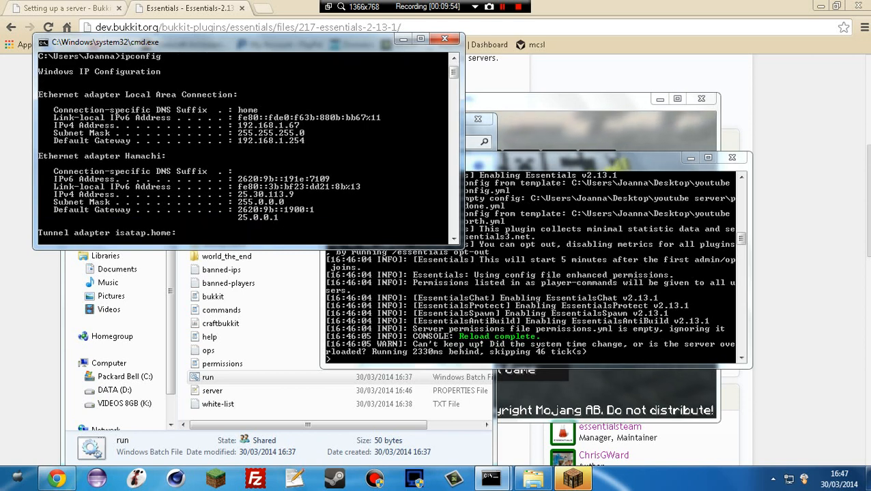
pyautogui.press('Up')
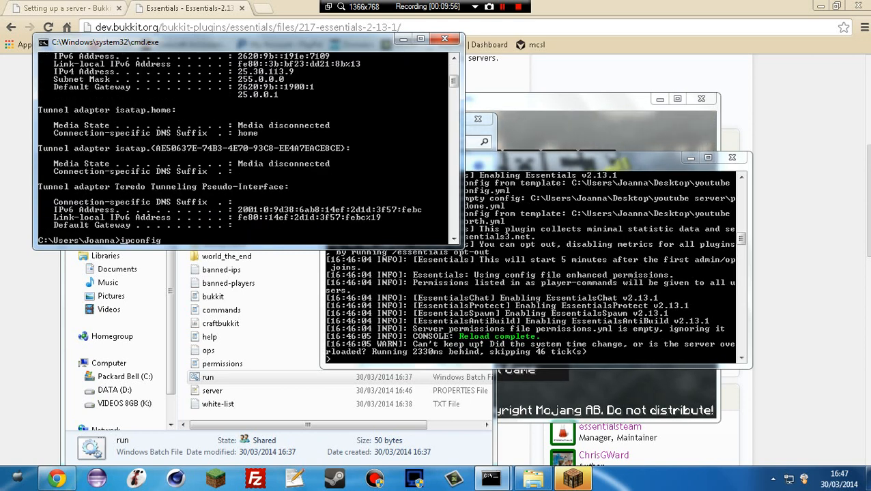
pyautogui.scroll(2, 246, 146)
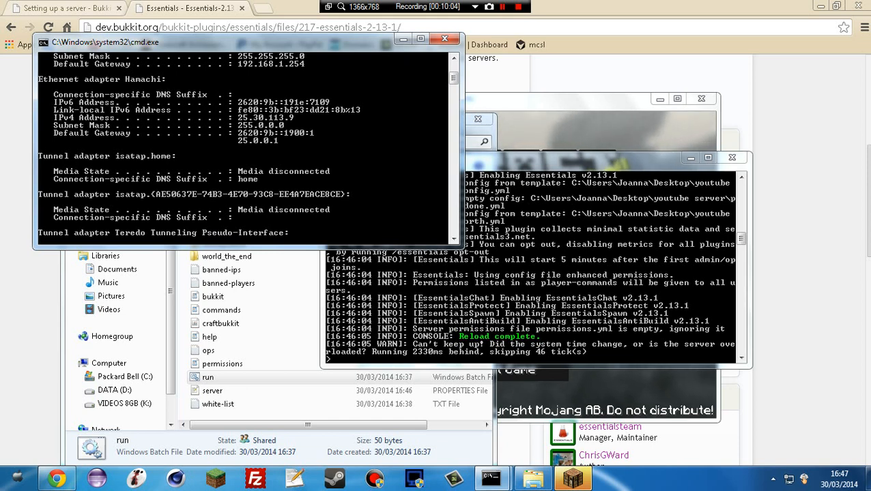
# - Highlight the Hamachi adapter's IPv4 address and the Local Area Connection's IPv4 address in the ipconfig output
pyautogui.rightClick(237, 116)
pyautogui.click(267, 123)
pyautogui.moveTo(236, 118); pyautogui.dragTo(295, 118)
pyautogui.scroll(1, 248, 148)
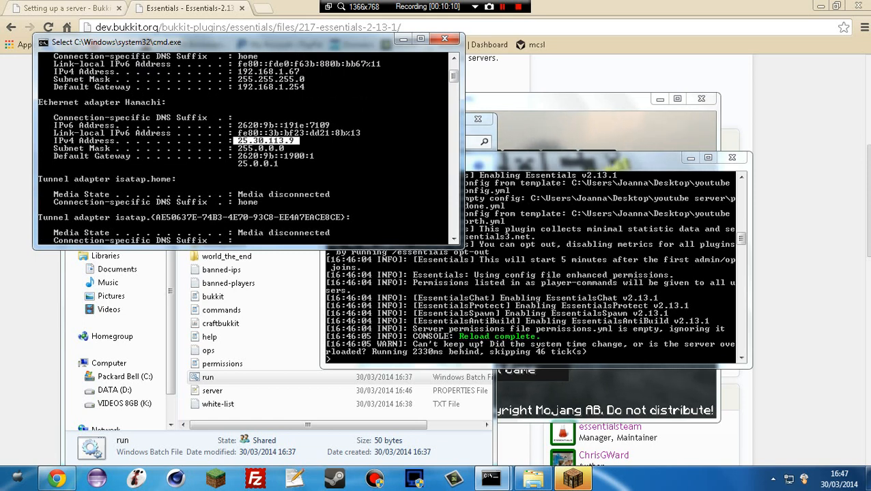
pyautogui.click(297, 179)
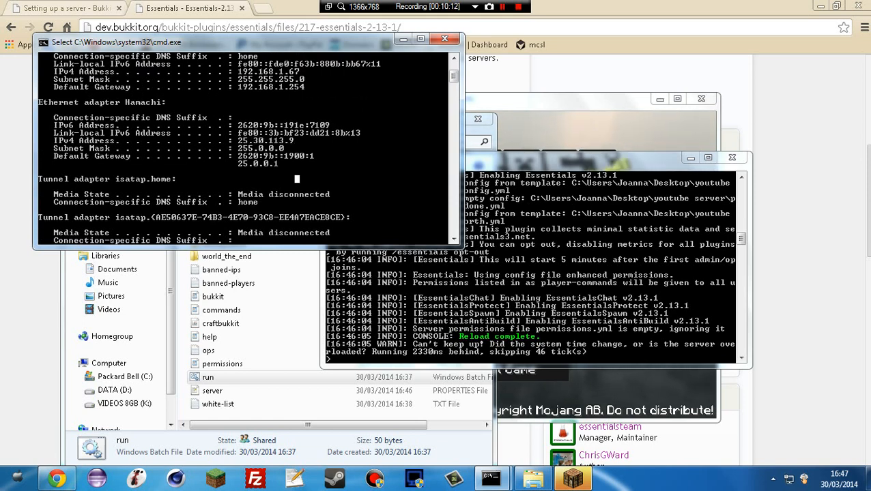
pyautogui.moveTo(240, 64)
pyautogui.mouseDown()
pyautogui.moveTo(297, 72)
pyautogui.moveTo(248, 72)
pyautogui.mouseUp()
pyautogui.click(297, 80)
pyautogui.click(302, 72)
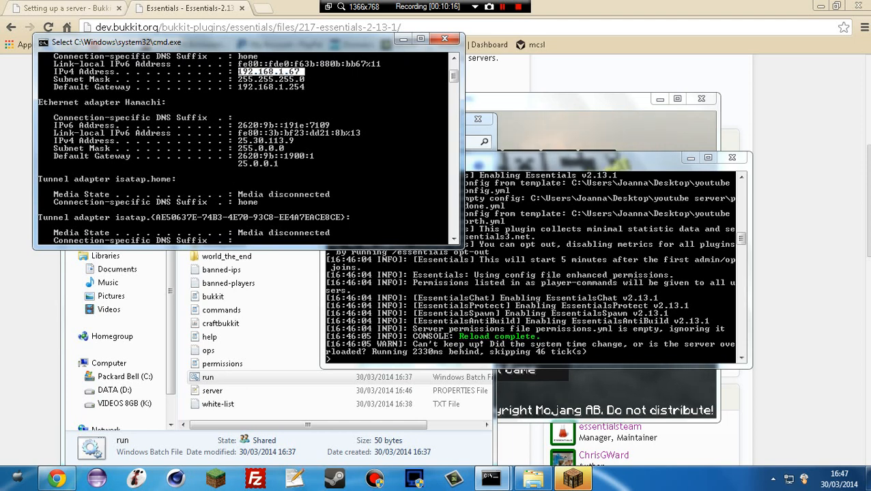
pyautogui.press('Return')
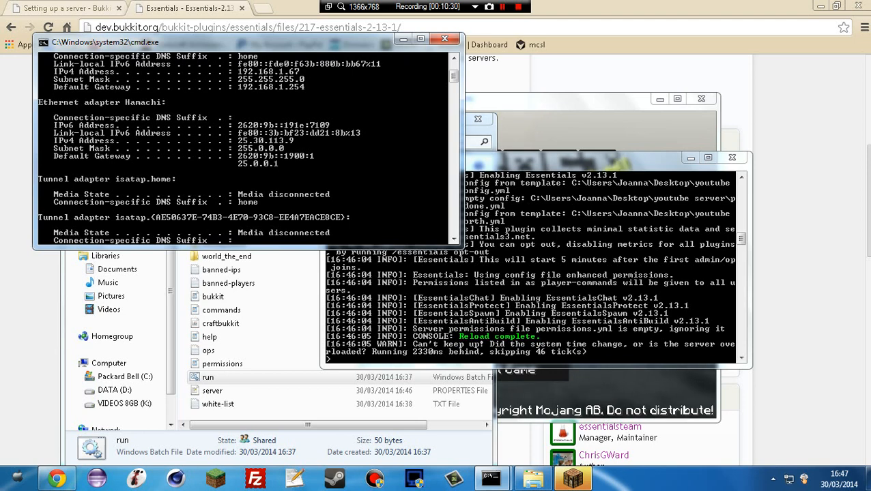
# - Switch to Minecraft and add a multiplayer server named Minecraft Server with the address 25.30.113.9
pyautogui.click(572, 479)
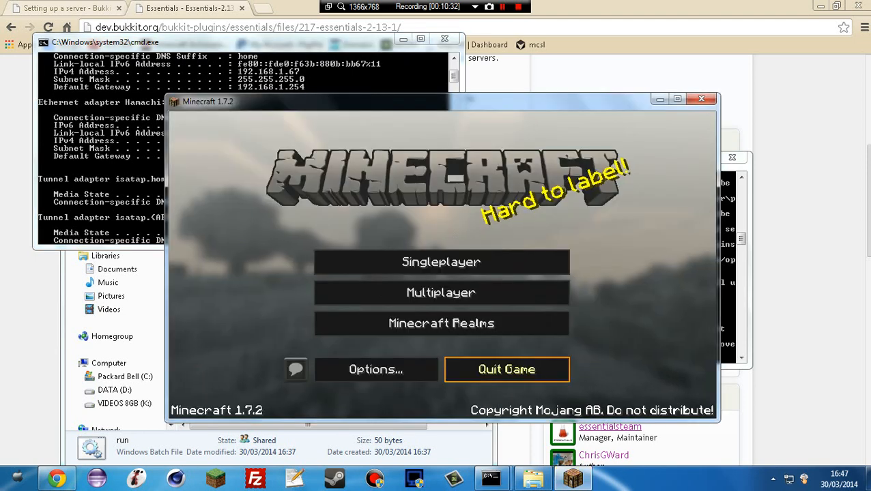
pyautogui.click(441, 292)
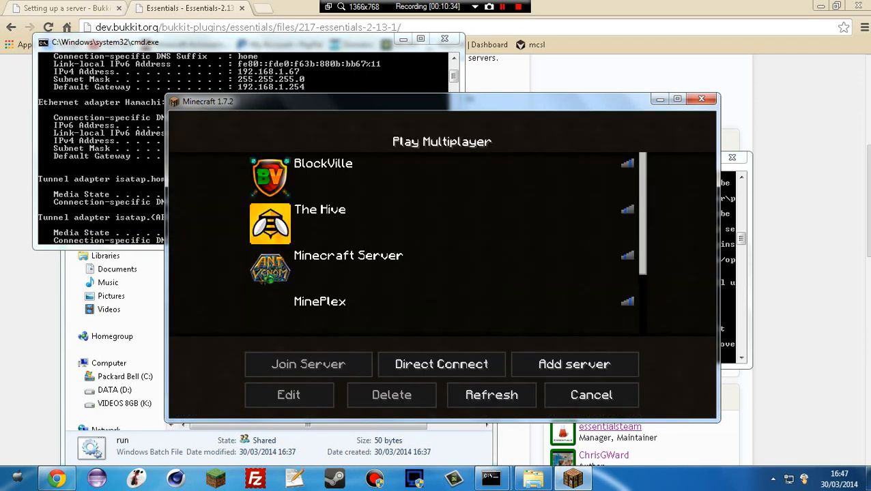
pyautogui.click(575, 363)
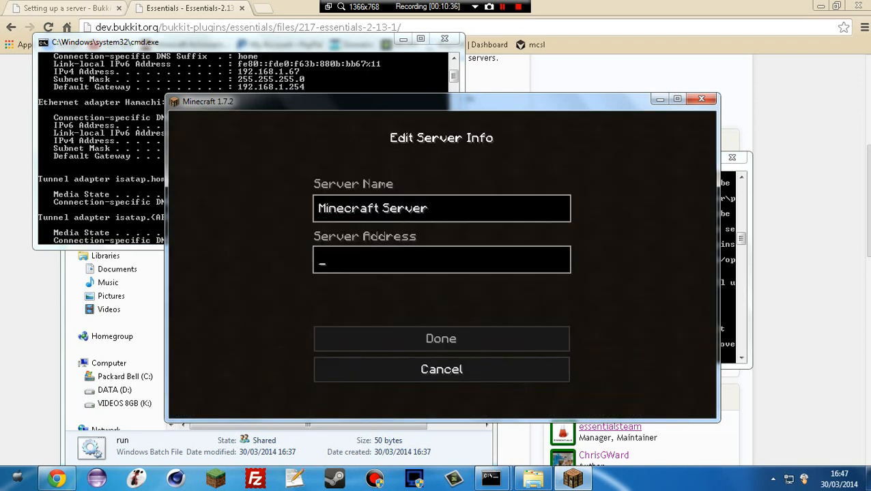
pyautogui.write('25.3')
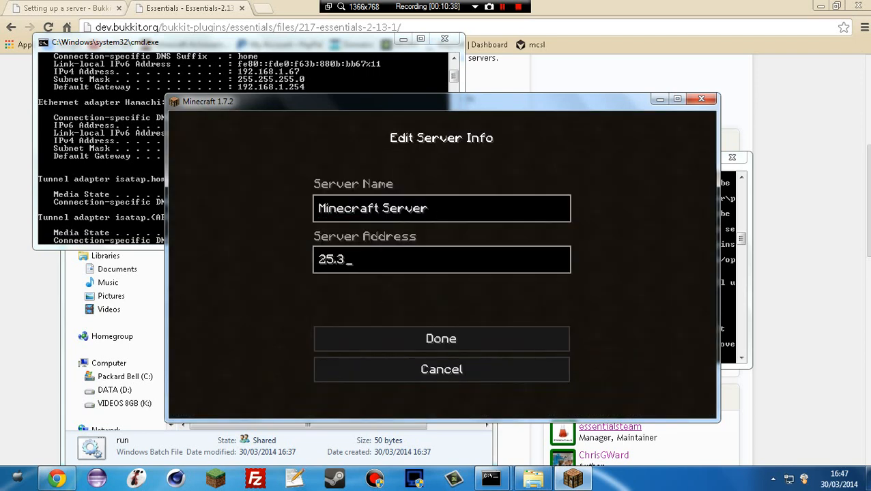
pyautogui.write('0.113.9')
pyautogui.click(441, 339)
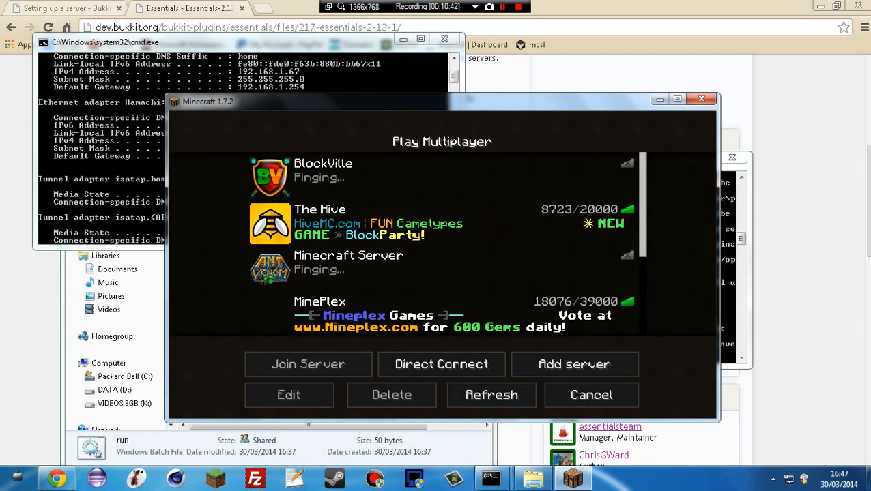
# - Delete the "my server" entry from the multiplayer server list
pyautogui.scroll(-6, 443, 243)
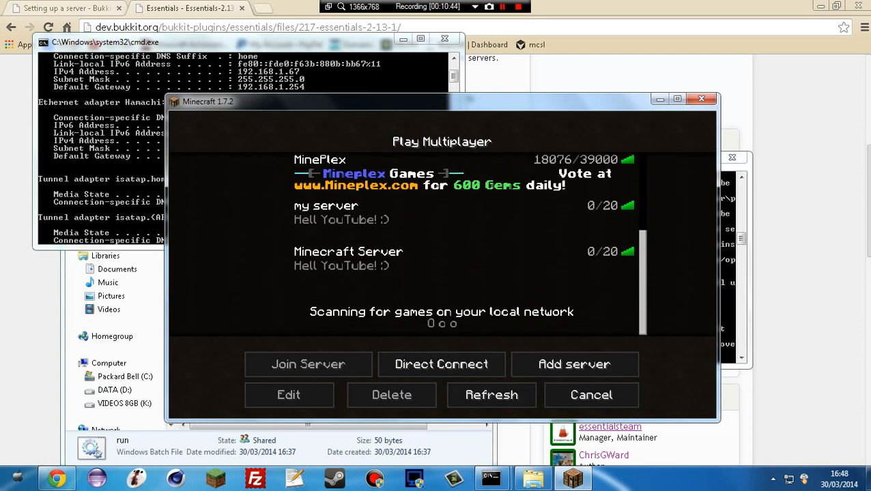
pyautogui.click(341, 213)
pyautogui.click(392, 395)
pyautogui.click(340, 297)
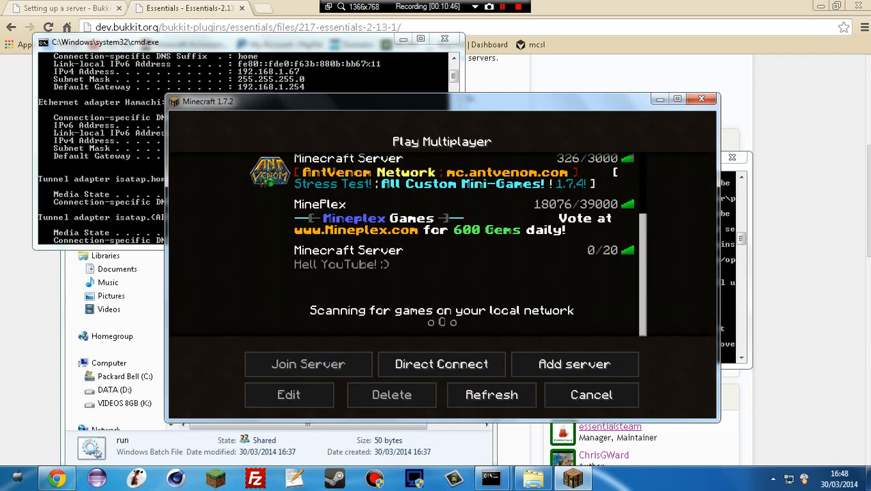
# - Check the address saved for the Minecraft Server entry below MinePlex, leaving its details as they are
pyautogui.click(342, 258)
pyautogui.click(289, 395)
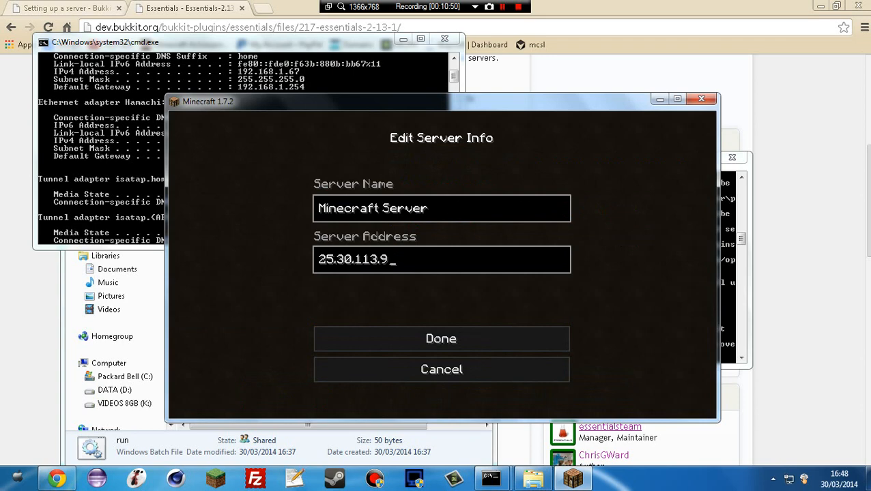
pyautogui.click(447, 338)
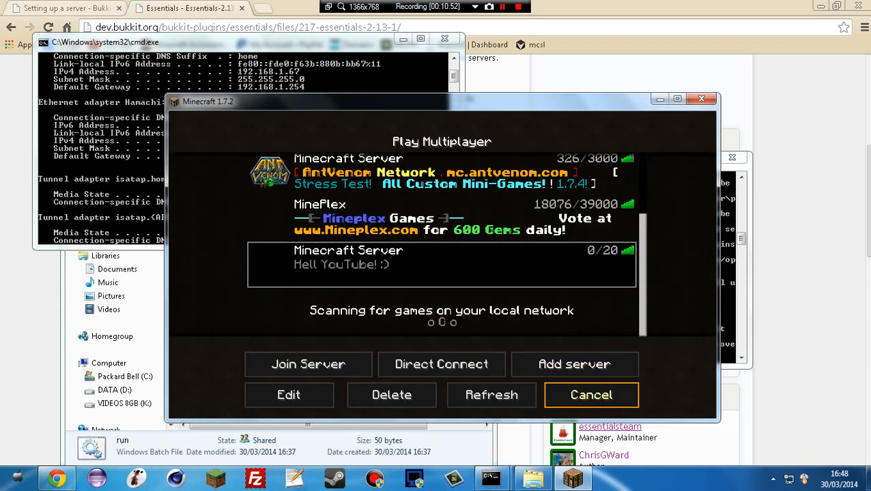
pyautogui.click(441, 365)
pyautogui.click(440, 370)
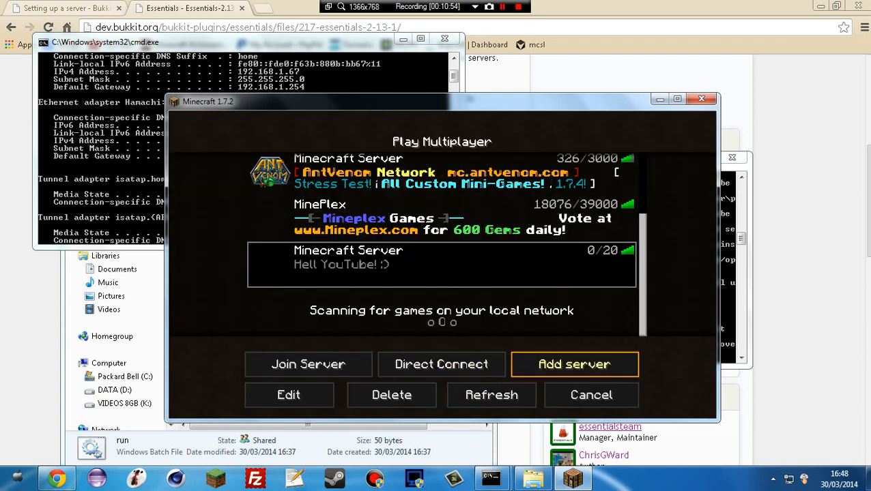
# - Add another multiplayer server named Minecraft Server with the local address 192.168.1.67
pyautogui.click(574, 364)
pyautogui.write('192')
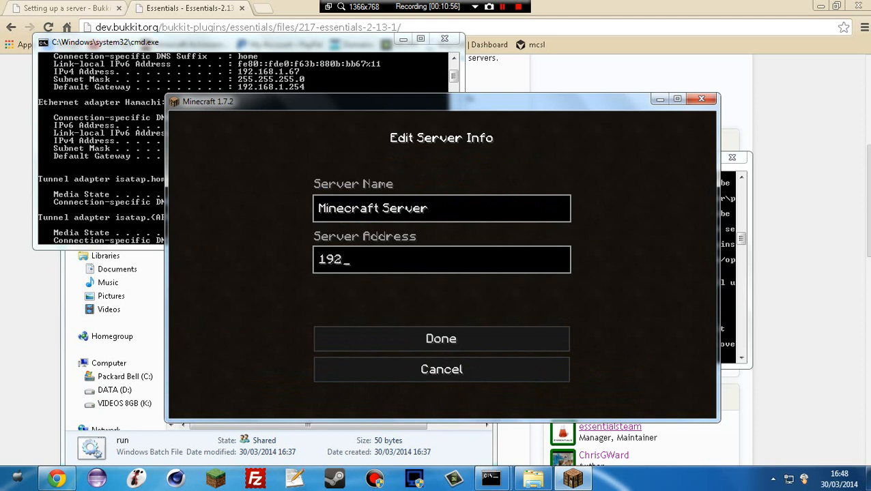
pyautogui.write('.168.1.6')
pyautogui.press('Return')
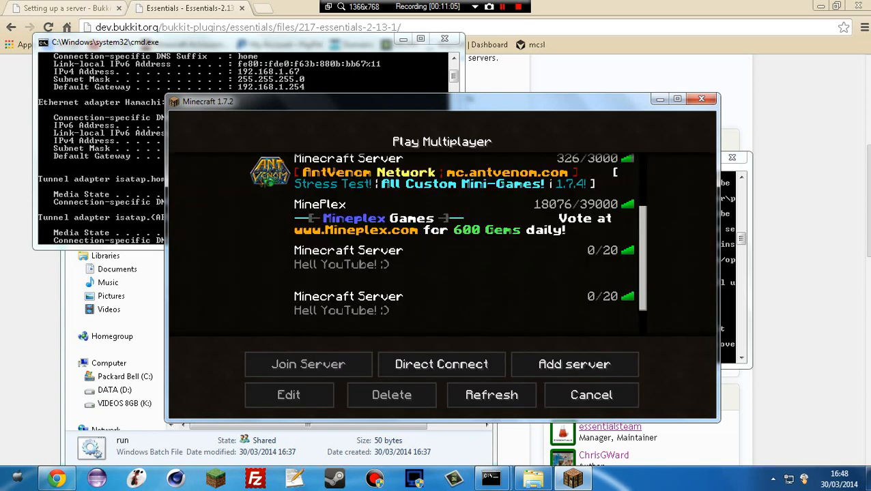
# - Delete the Minecraft Server entry that uses the Hamachi address, directly below MinePlex
pyautogui.scroll(-2, 442, 273)
pyautogui.scroll(1, 442, 273)
pyautogui.click(342, 234)
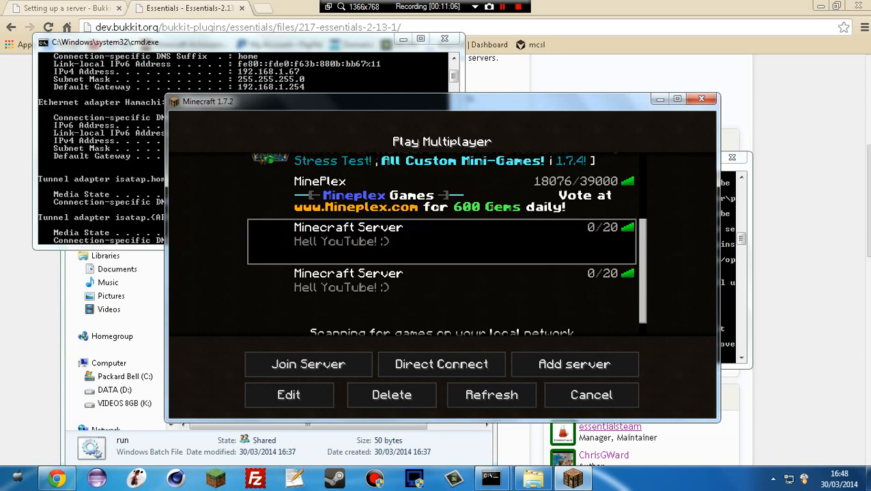
pyautogui.click(392, 395)
pyautogui.click(369, 297)
# - Join the remaining Minecraft Server entry below MinePlex and close the Command Prompt window with the ipconfig output
pyautogui.click(409, 265)
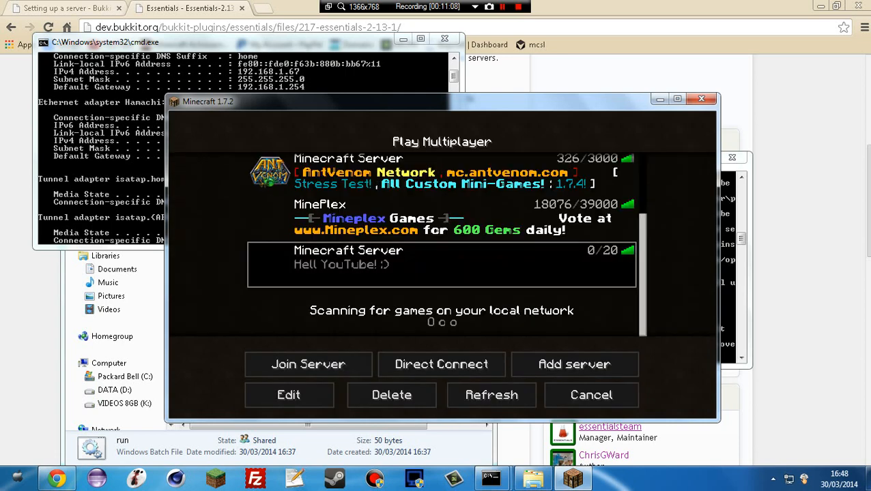
pyautogui.click(307, 364)
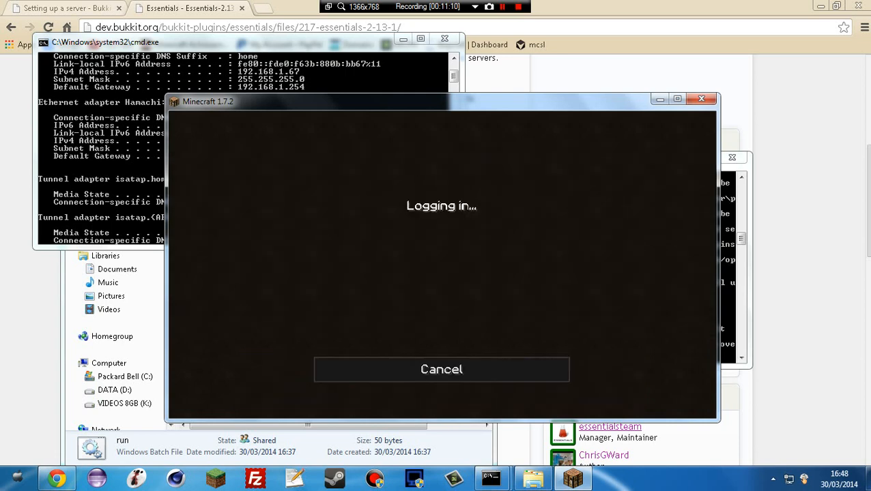
pyautogui.click(383, 60)
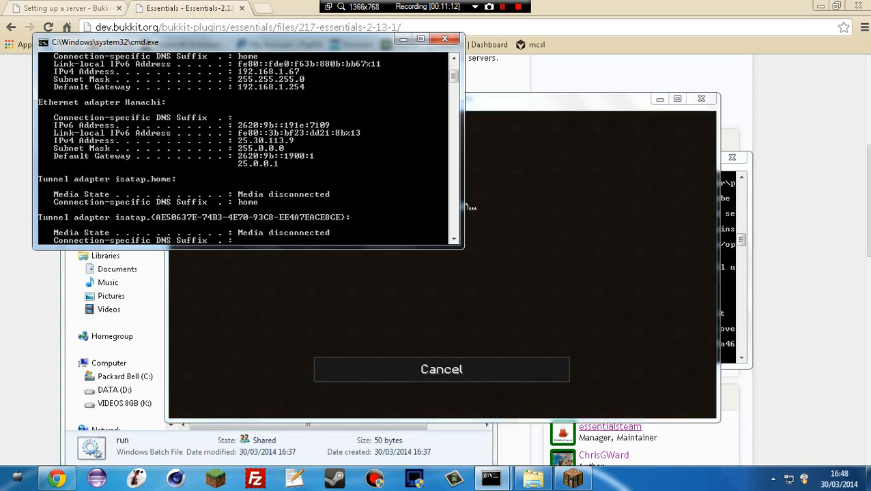
pyautogui.click(445, 38)
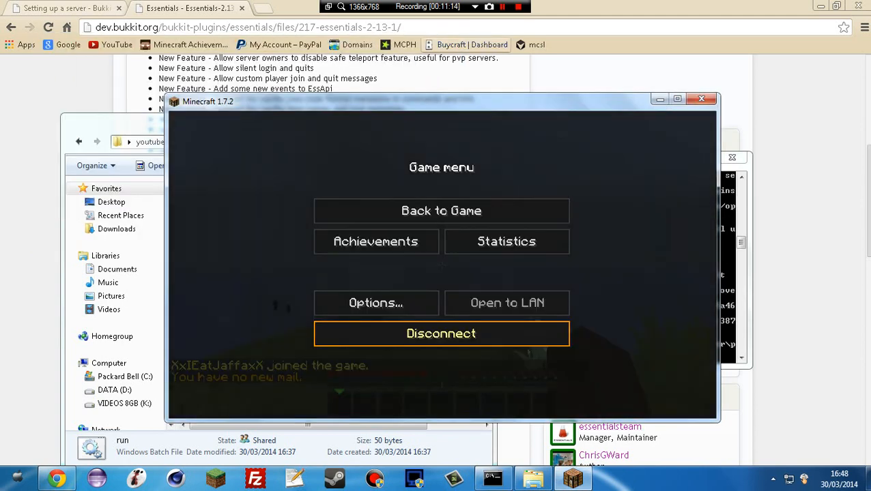
# - Review the player's login lines in the server console and return to the Minecraft game
pyautogui.click(741, 260)
pyautogui.moveTo(741, 256); pyautogui.dragTo(742, 241)
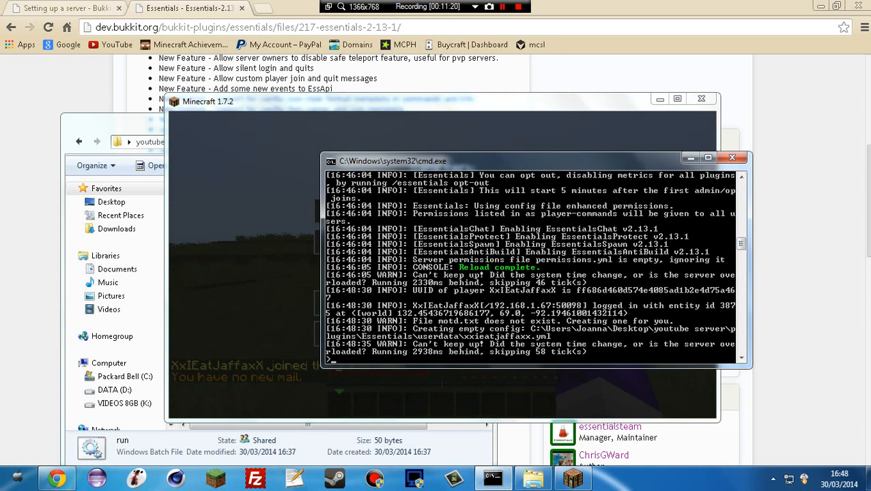
pyautogui.hotkey('alt', 'Tab')
pyautogui.press('Escape')
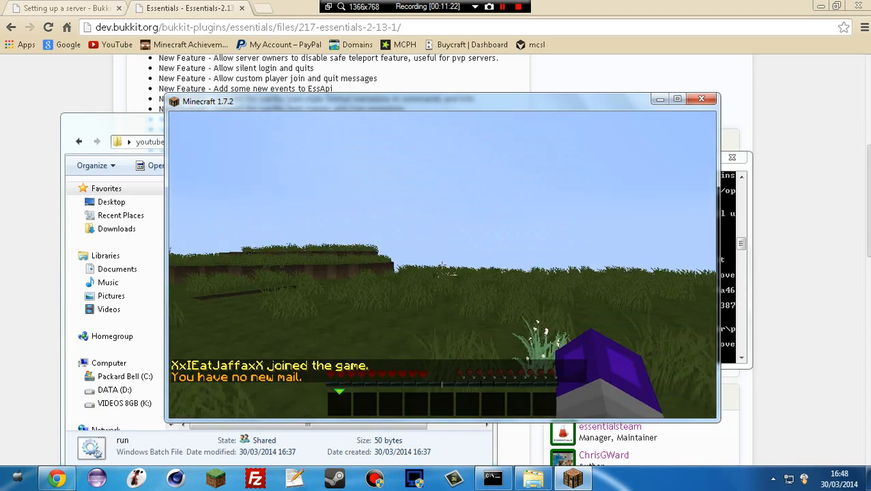
# - Walk across the grassland and send the message "localhost" in the game chat
pyautogui.press('w')
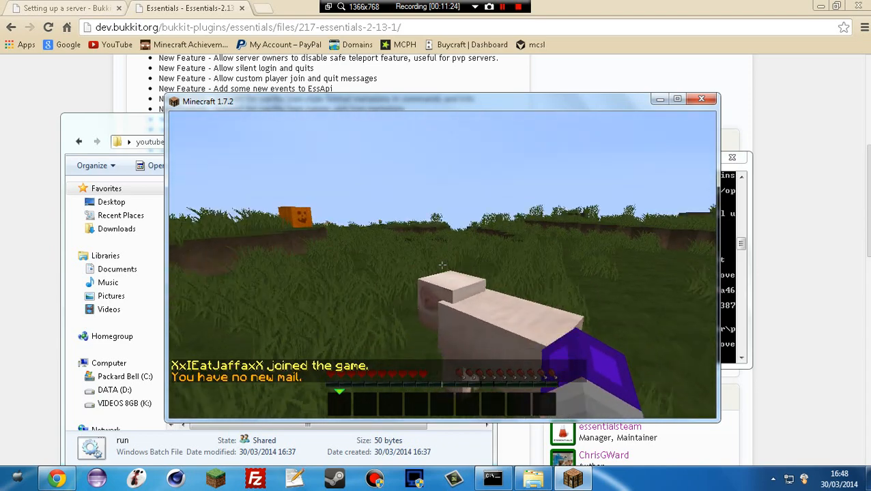
pyautogui.click(442, 265)
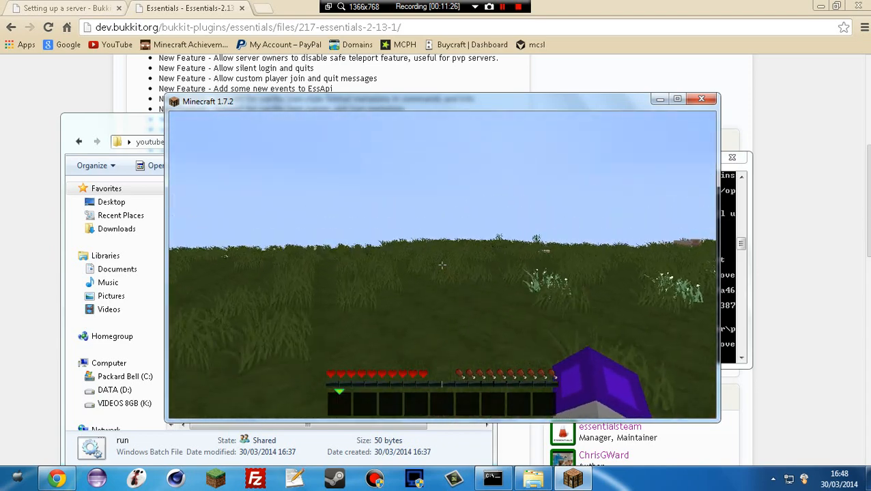
pyautogui.write('tJaffaxX> localhost')
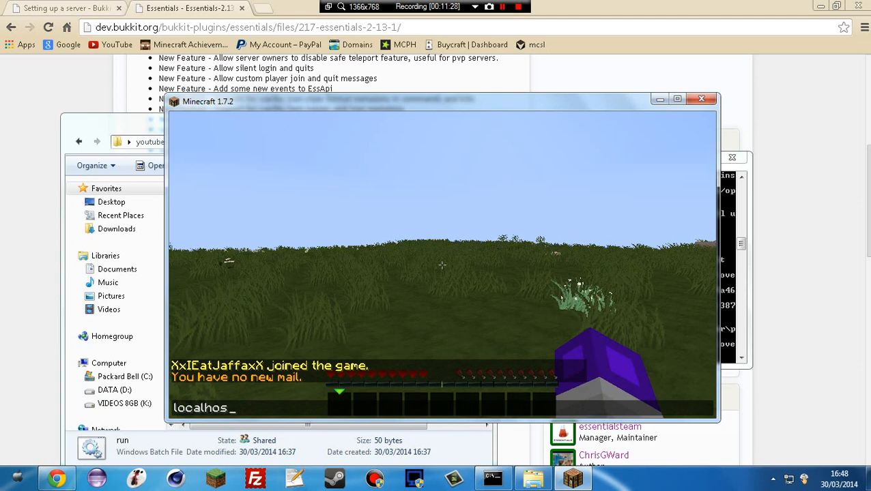
pyautogui.press('Return')
# - Run the /pl command in the game chat to list the server's plugins
pyautogui.press('t')
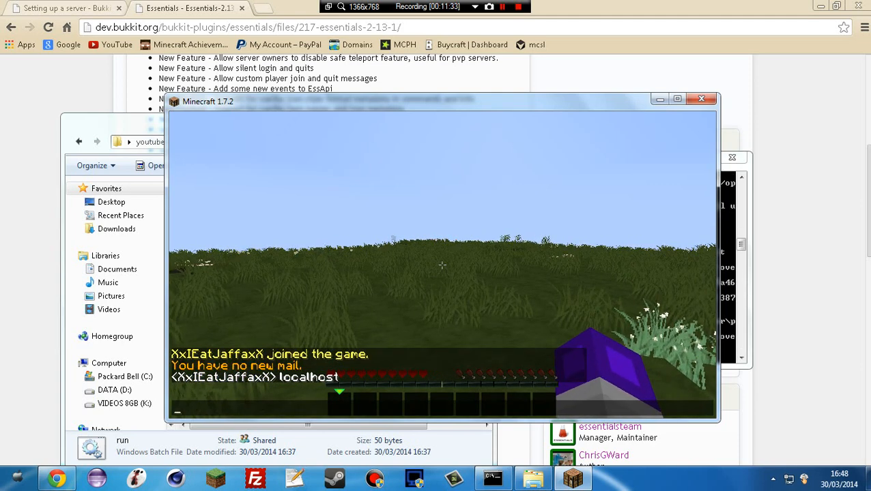
pyautogui.write('/pl')
pyautogui.press('Return')
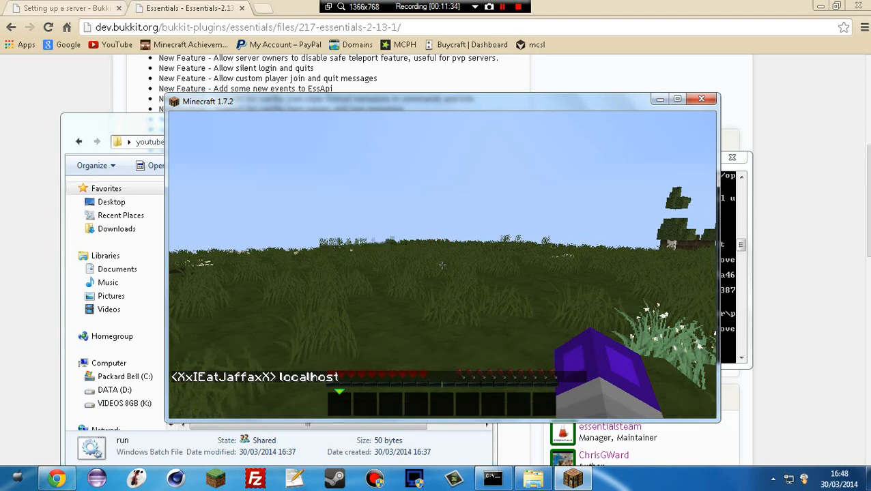
# - List the server's plugins again with the full /plugins command and reopen the chat entry
pyautogui.write('/pl')
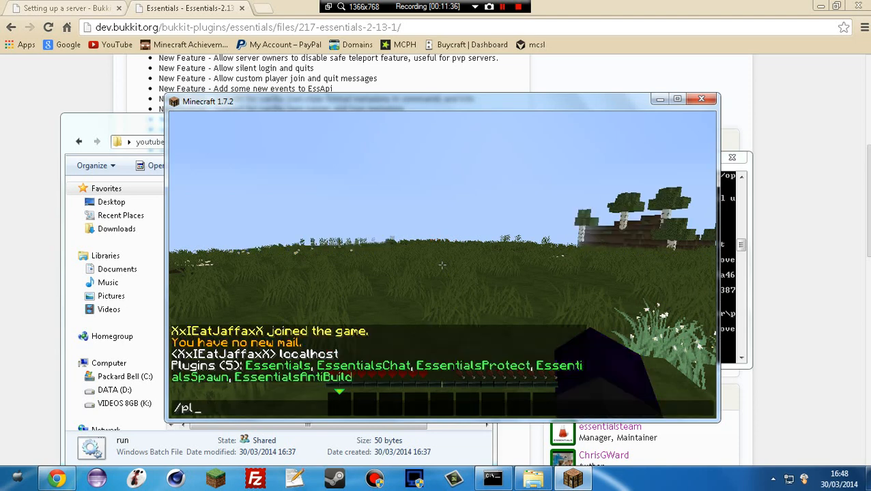
pyautogui.press('Up')
pyautogui.press('Down')
pyautogui.press('Escape')
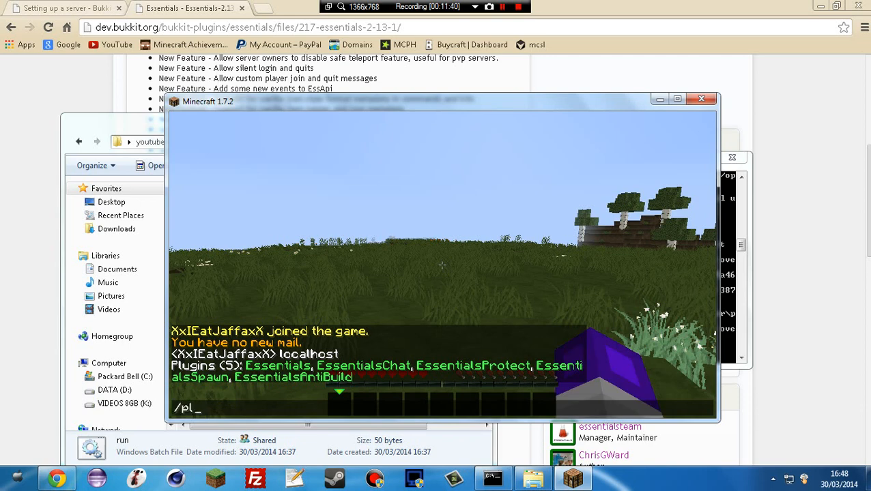
pyautogui.write('ugins')
pyautogui.press('Return')
pyautogui.press('t')
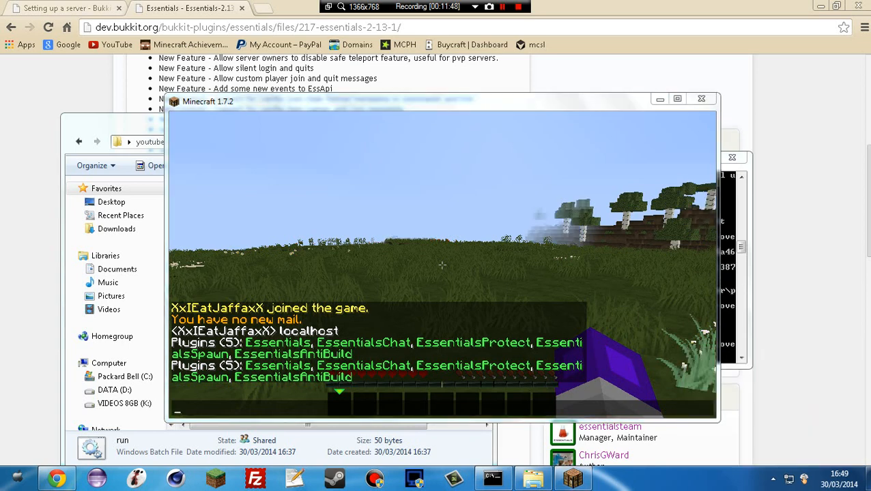
# - Teleport to the spawn point with /spawn and try the /heal command in the game chat
pyautogui.write('/spawn')
pyautogui.press('Return')
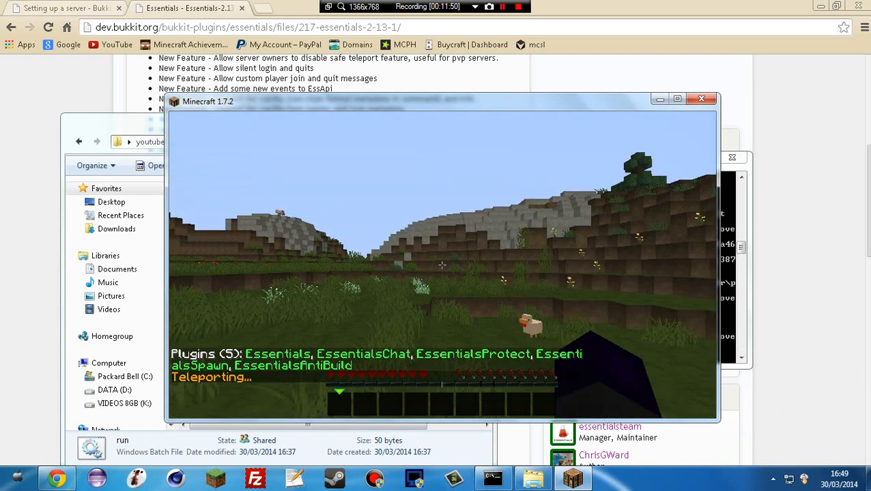
pyautogui.write('t/he')
pyautogui.press('Return')
pyautogui.write('t/setse')
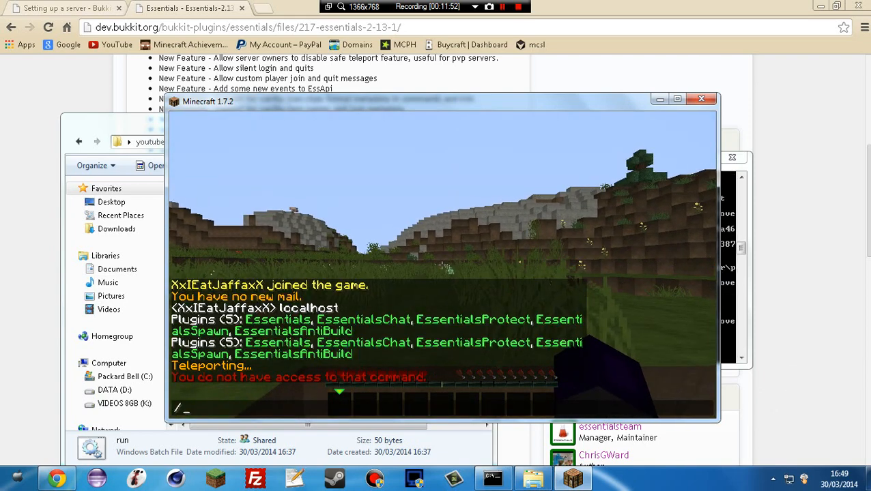
pyautogui.press('BackSpace')
pyautogui.press('BackSpace')
pyautogui.press('BackSpace')
pyautogui.press('BackSpace')
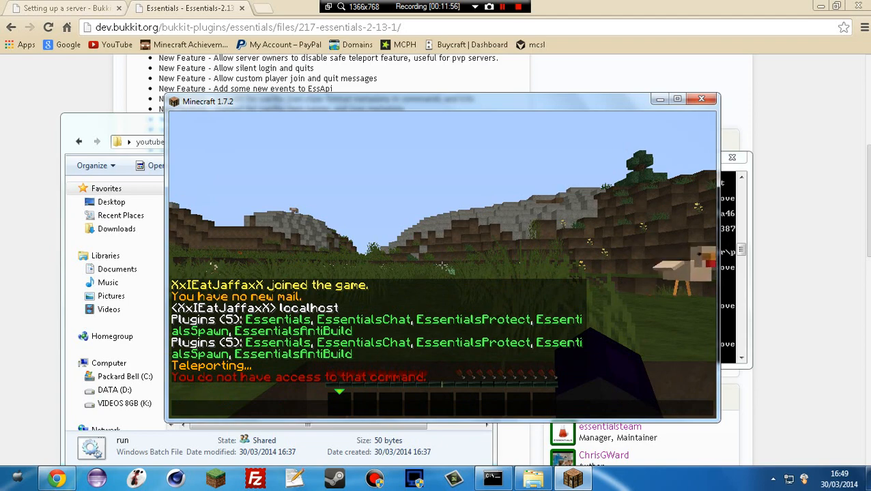
# - Grant the player operator status with the op command in the server console and return to the Minecraft game
pyautogui.hotkey('alt', 'Tab')
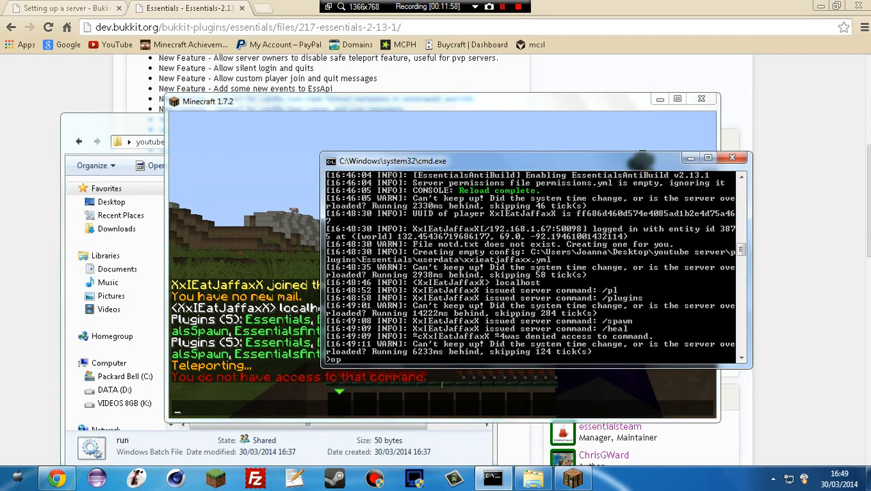
pyautogui.write('op xxieatjaffaxx')
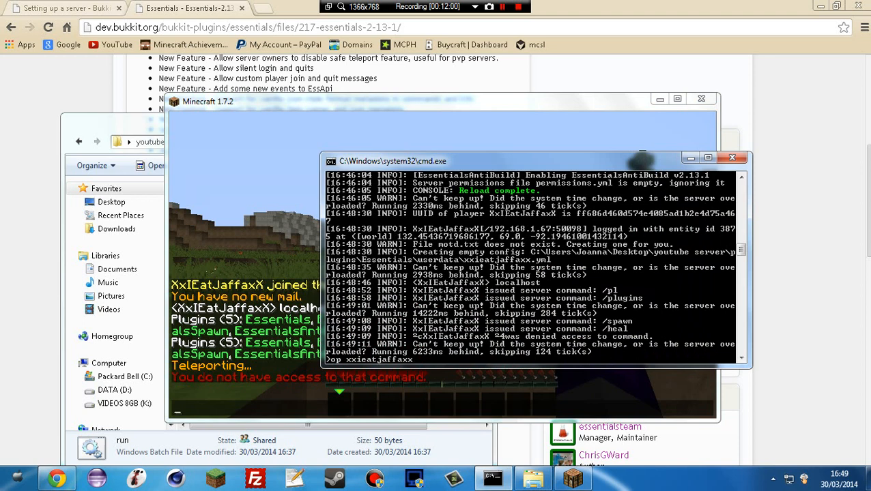
pyautogui.press('Return')
pyautogui.hotkey('alt', 'Tab')
pyautogui.press('Escape')
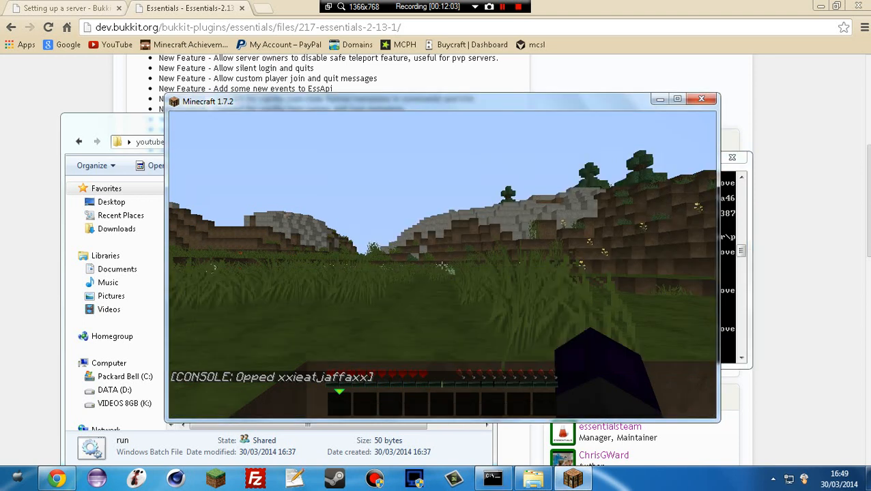
# - Set the server spawn at the current position with /setspawn and teleport to it with /spawn
pyautogui.write('/setspawn')
pyautogui.press('Return')
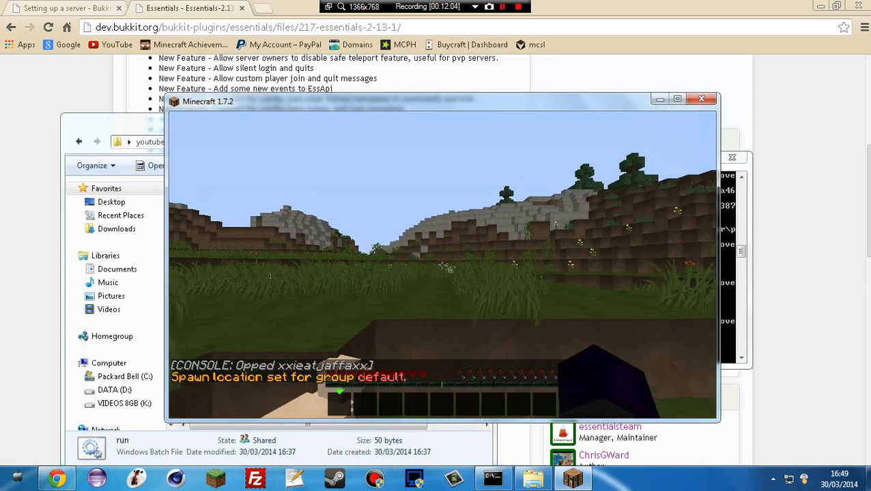
pyautogui.write('/spawn')
pyautogui.press('Return')
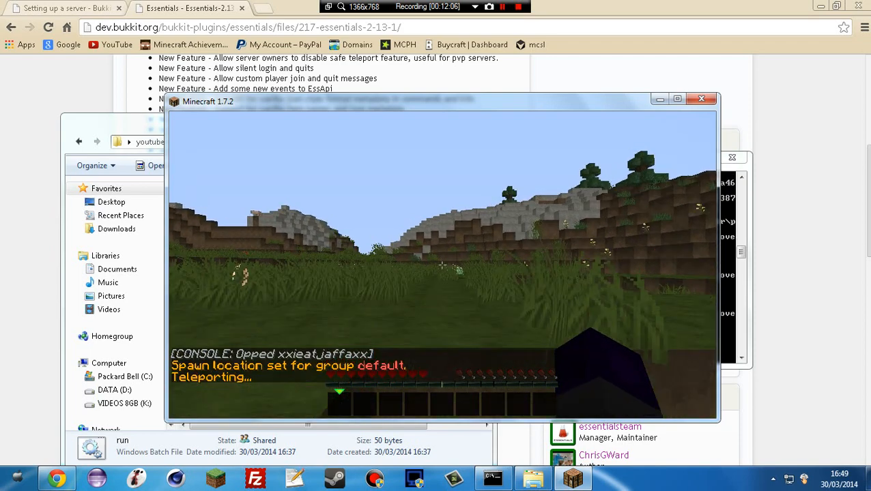
# - Walk away from the spawn point across the grassland and throw the picked-up egg
pyautogui.press('w')
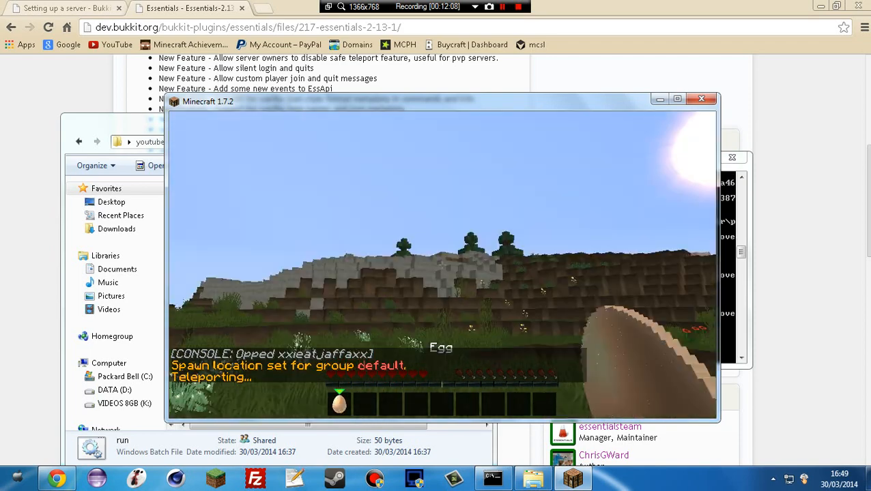
pyautogui.rightClick(442, 266)
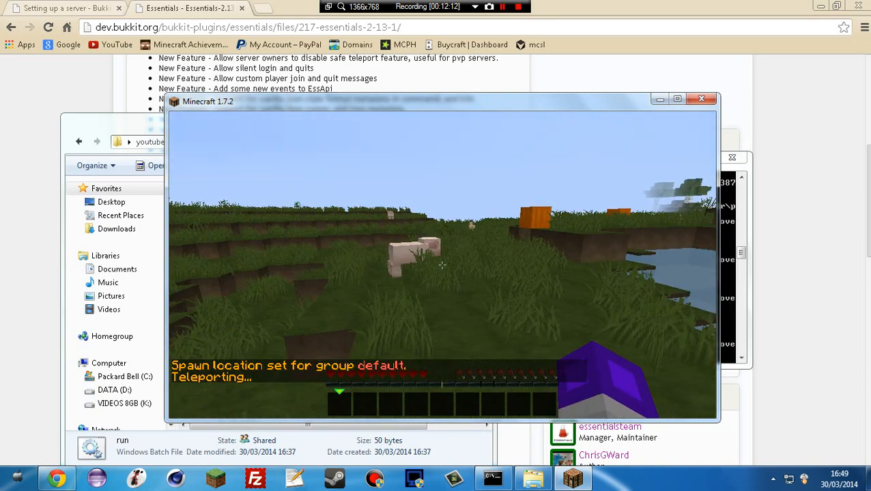
# - Disconnect from the server and delete the local Minecraft Server entry below MinePlex from the multiplayer list
pyautogui.press('Escape')
pyautogui.click(441, 334)
pyautogui.click(441, 286)
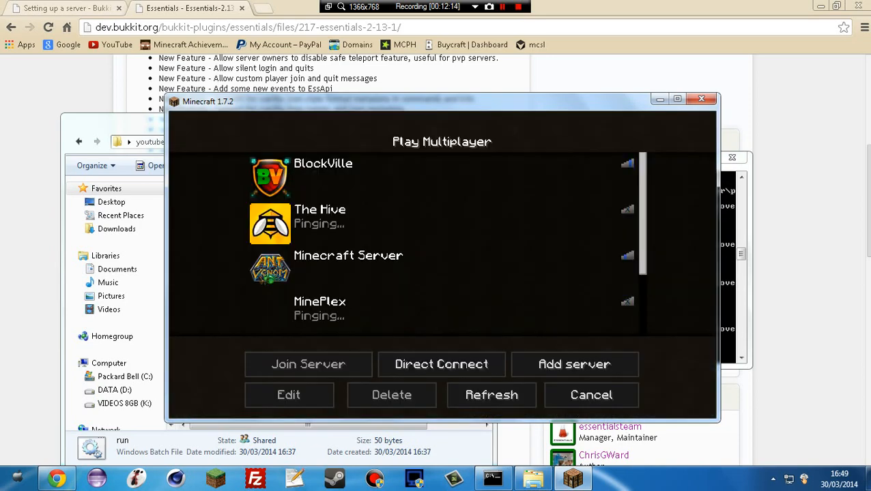
pyautogui.scroll(-1, 441, 307)
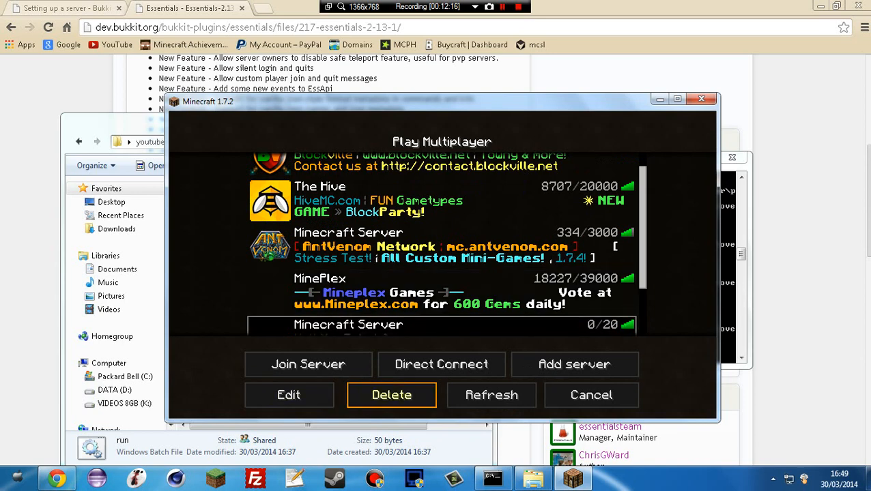
pyautogui.click(391, 395)
pyautogui.click(340, 352)
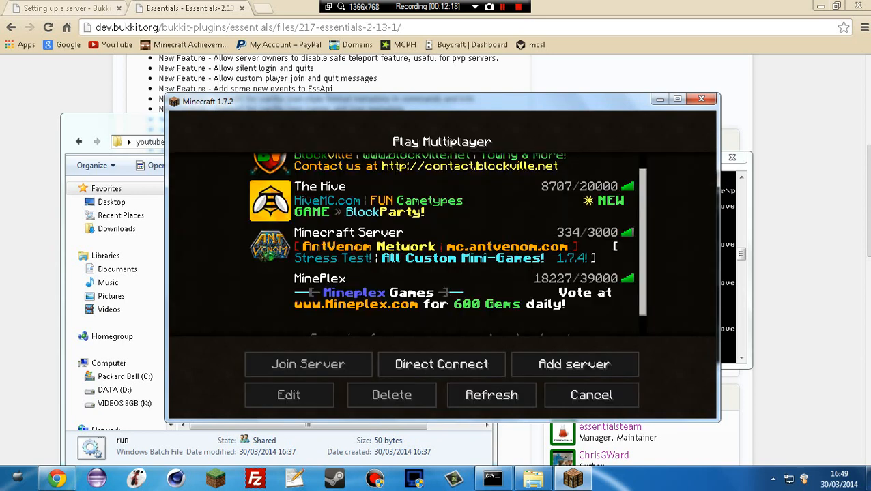